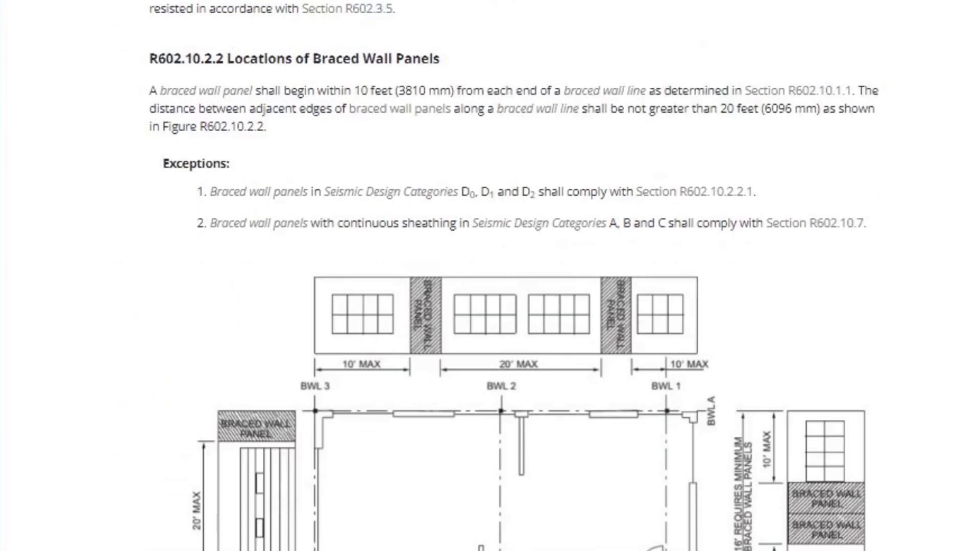
scroll(408, 275, "down", 20)
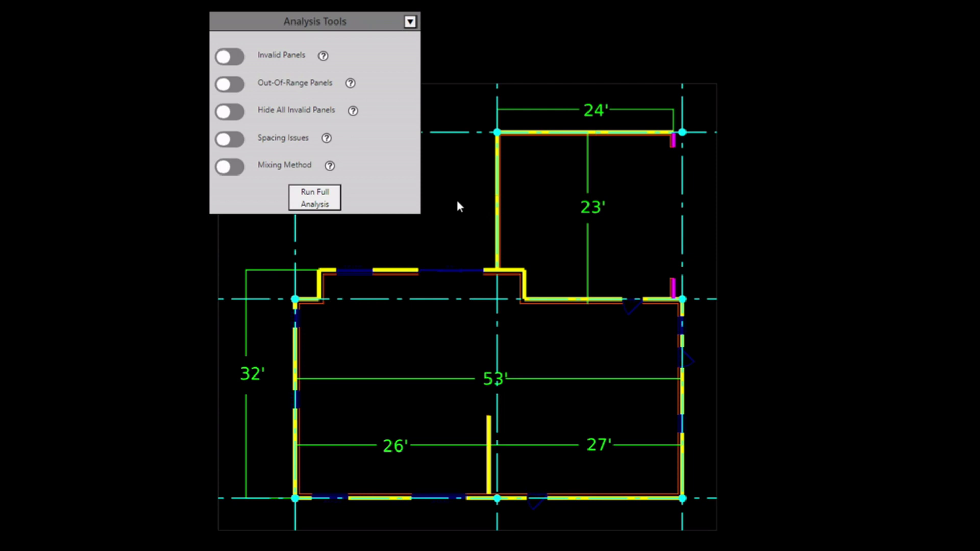
- Run the full bracing analysis and scroll the results to Miscellaneous Non-Compliances
left_click(317, 200)
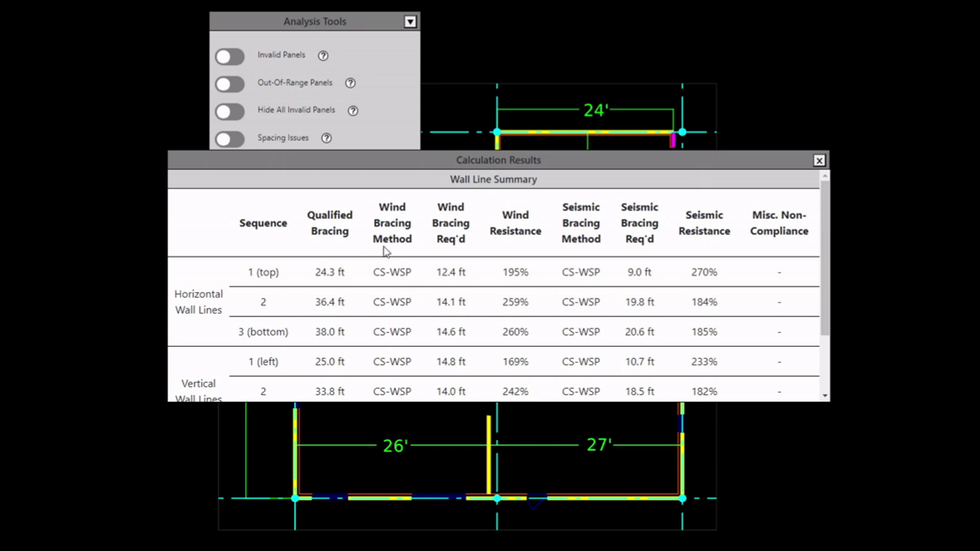
scroll(386, 252, "down", 3)
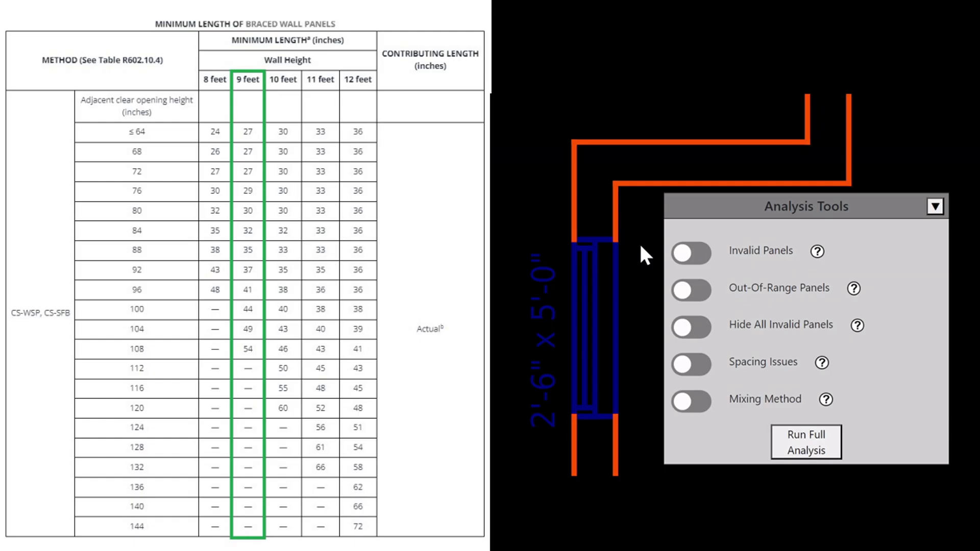
- Make the 1'5" panel CS-WSP with a 9 ft wall height and 60 in opening height
left_click(575, 195)
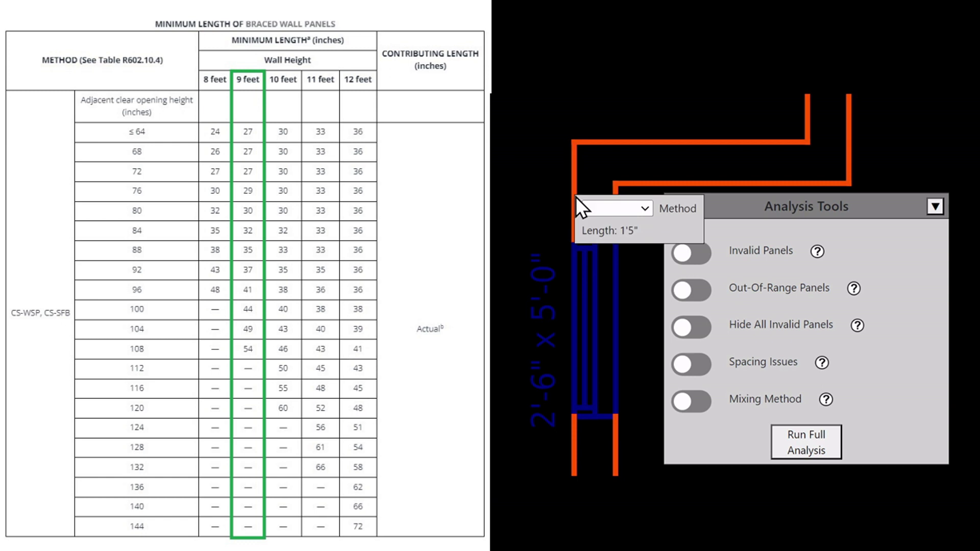
left_click(598, 208)
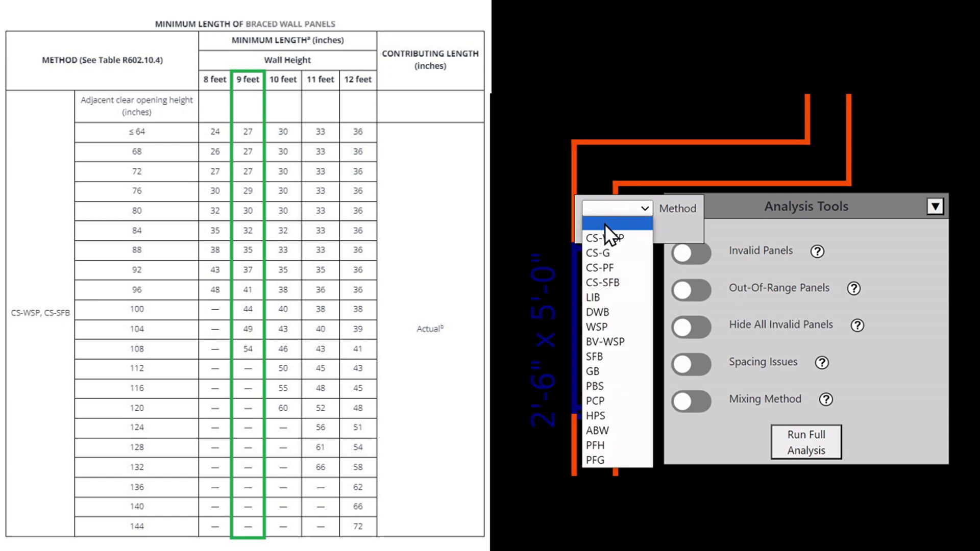
left_click(607, 238)
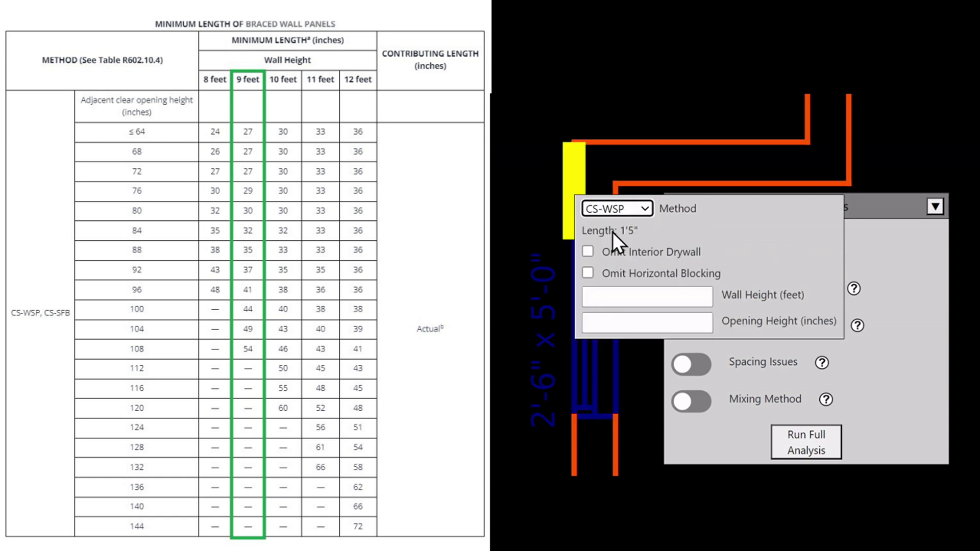
left_click(631, 290)
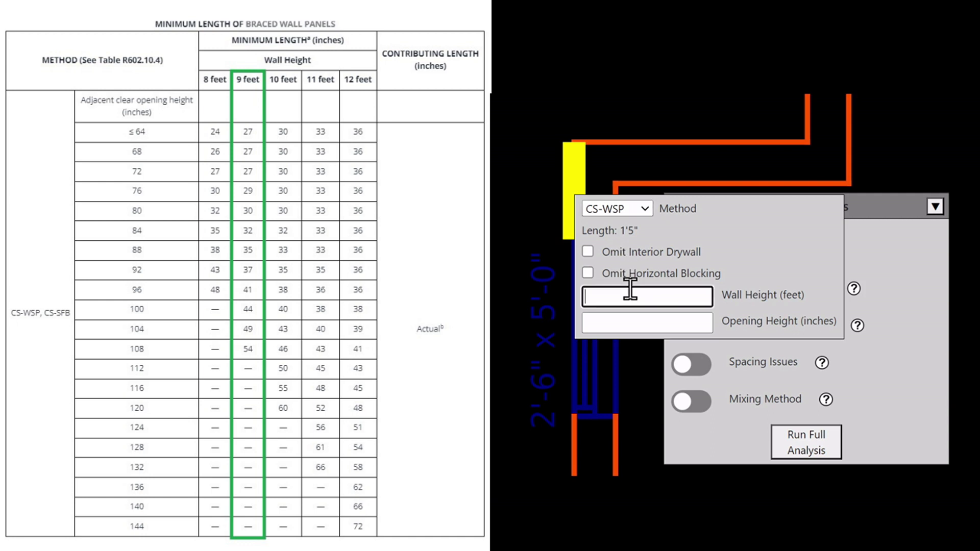
type("9")
left_click(626, 322)
type("60")
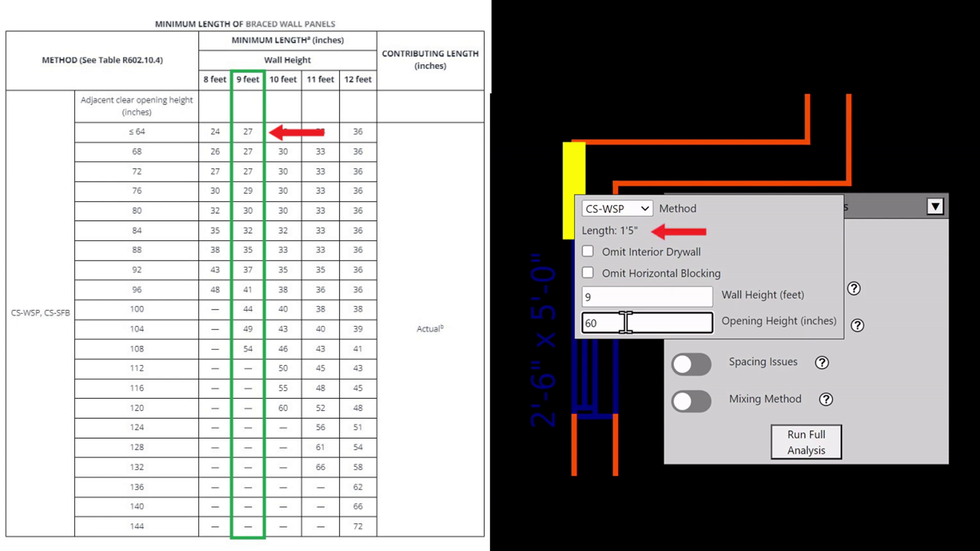
- Turn on Invalid Panels highlighting and reopen the flagged panel to read its warning
left_click(635, 349)
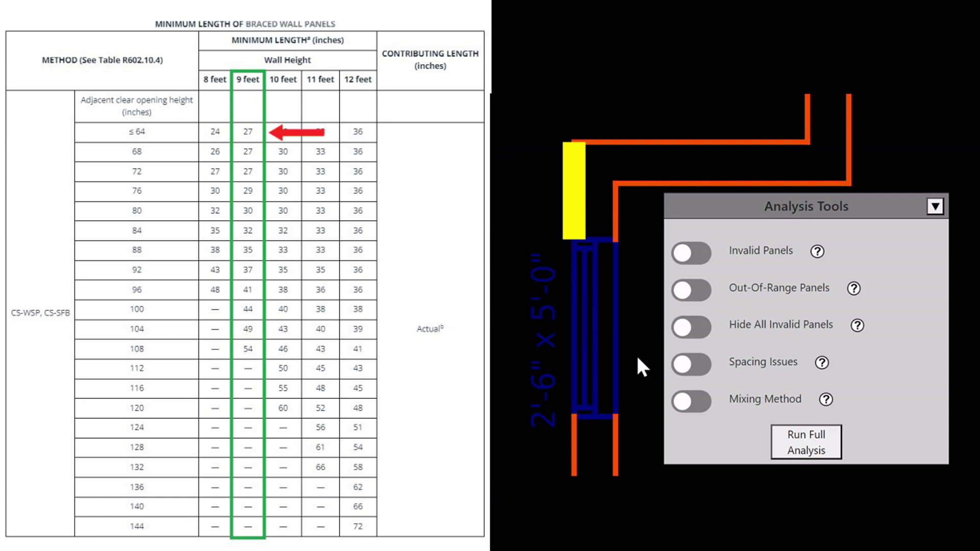
left_click(686, 253)
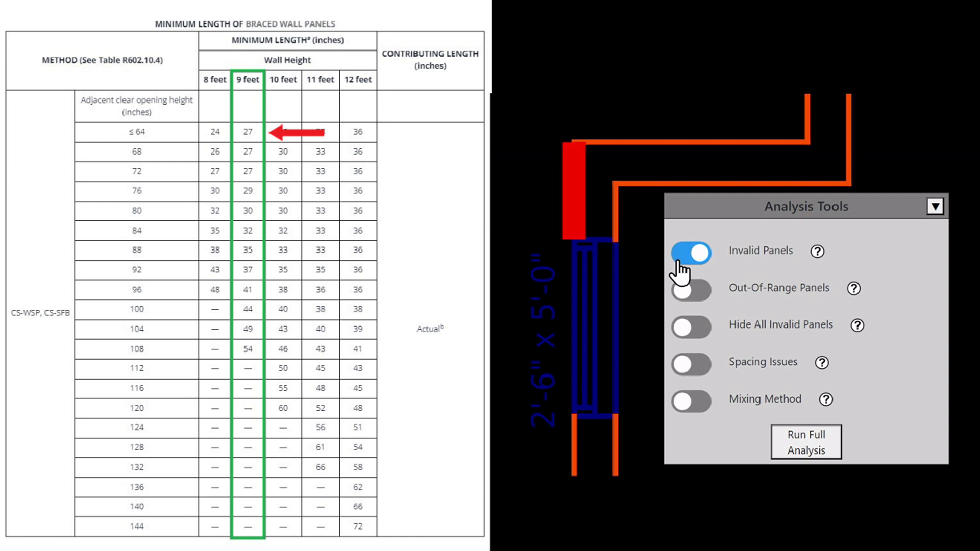
left_click(576, 206)
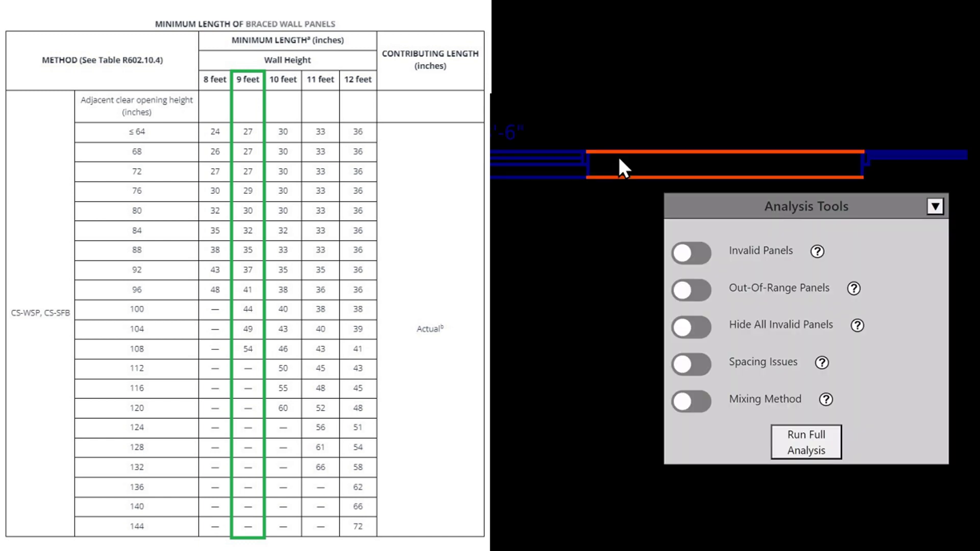
- Make the 6'3" panel CS-WSP with a 9 ft wall height and 80 in opening height
left_click(619, 151)
left_click(633, 161)
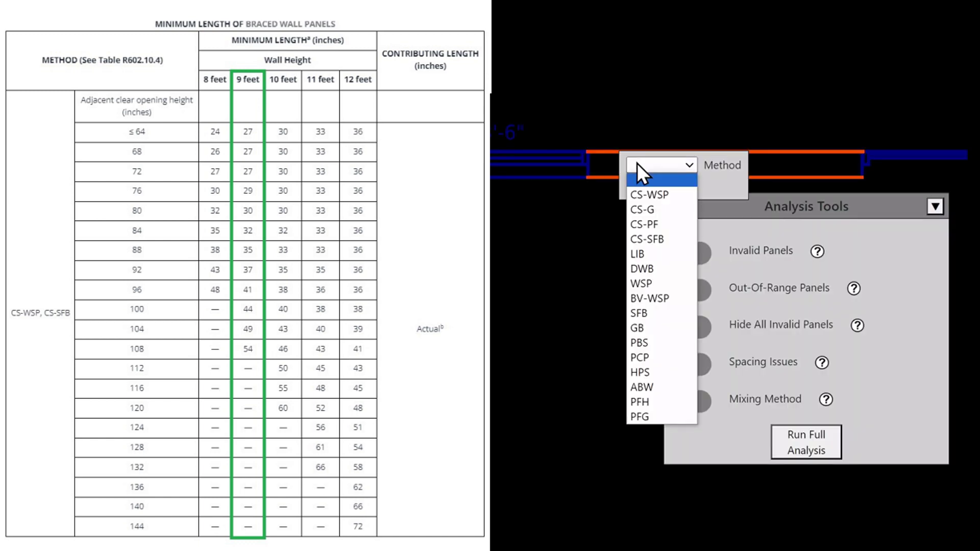
left_click(649, 194)
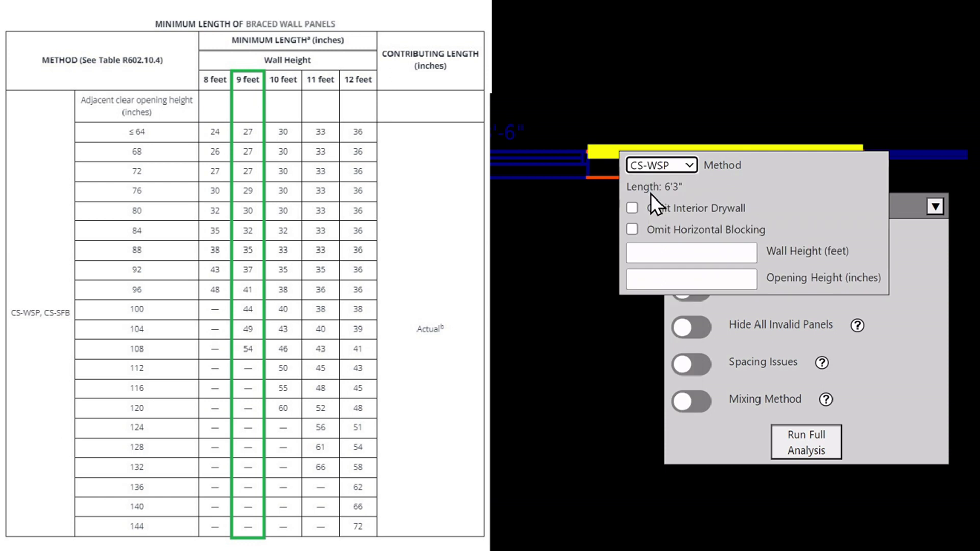
left_click(656, 250)
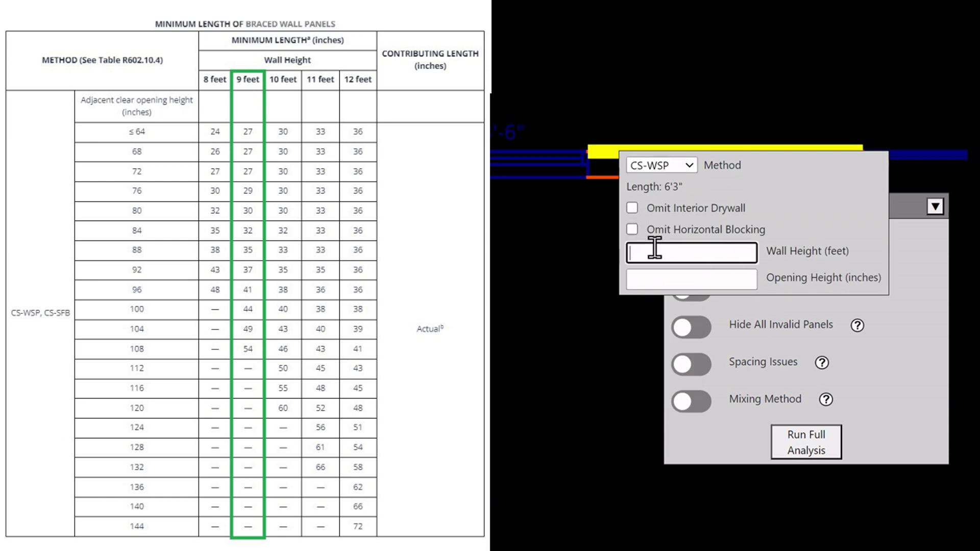
type("9")
left_click(643, 279)
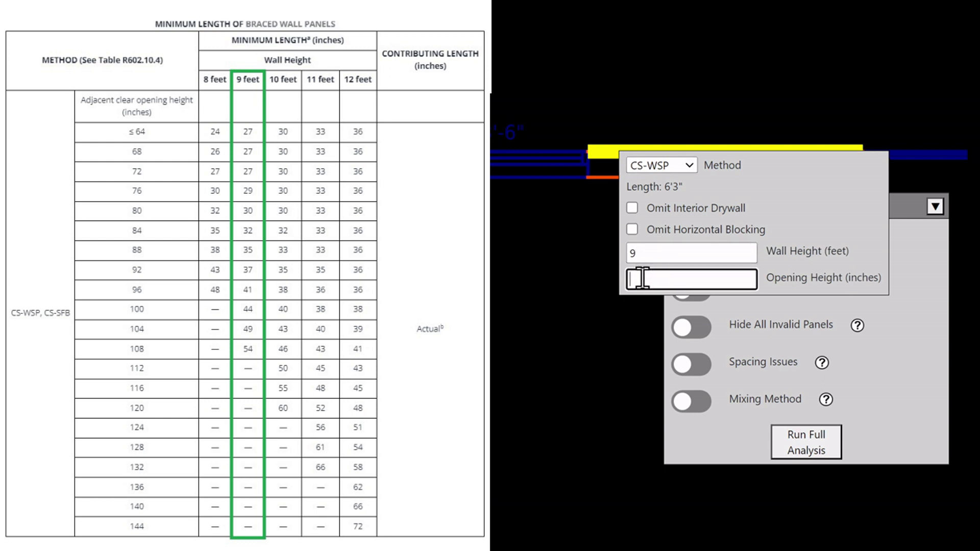
type("80")
- Turn on Invalid Panels highlighting and reopen the long panel's properties to check it
left_click(636, 315)
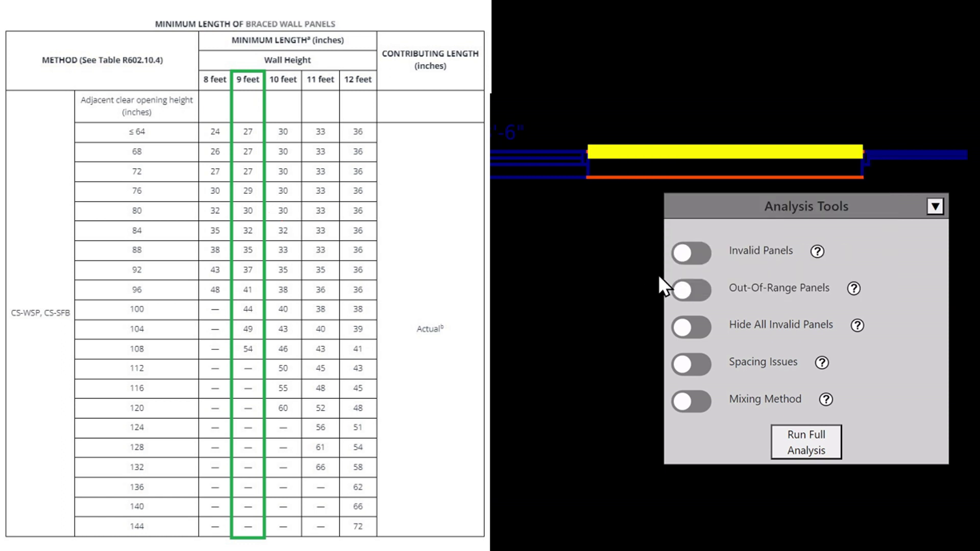
left_click(687, 250)
left_click(671, 151)
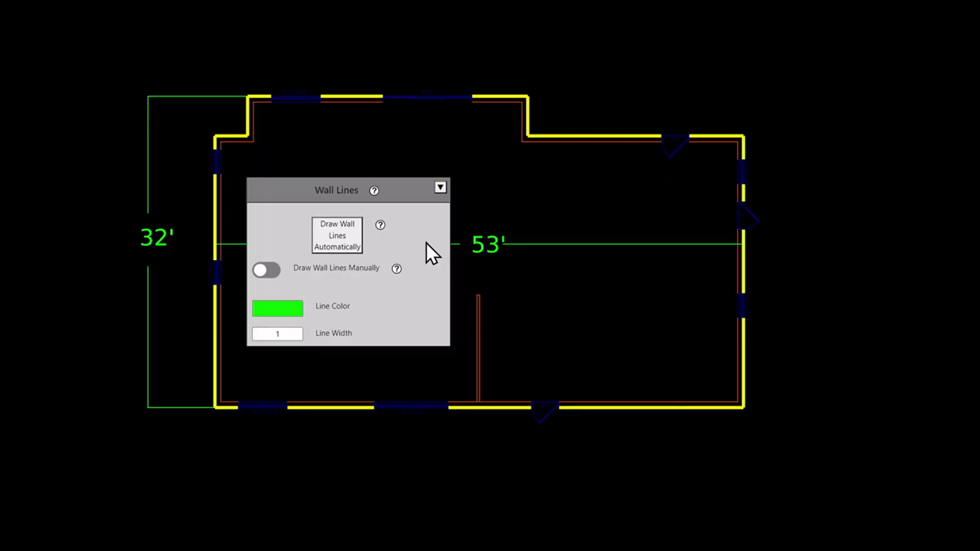
- Auto-generate wall lines, delete the extra middle vertical line, and nudge the top line up
left_click(355, 240)
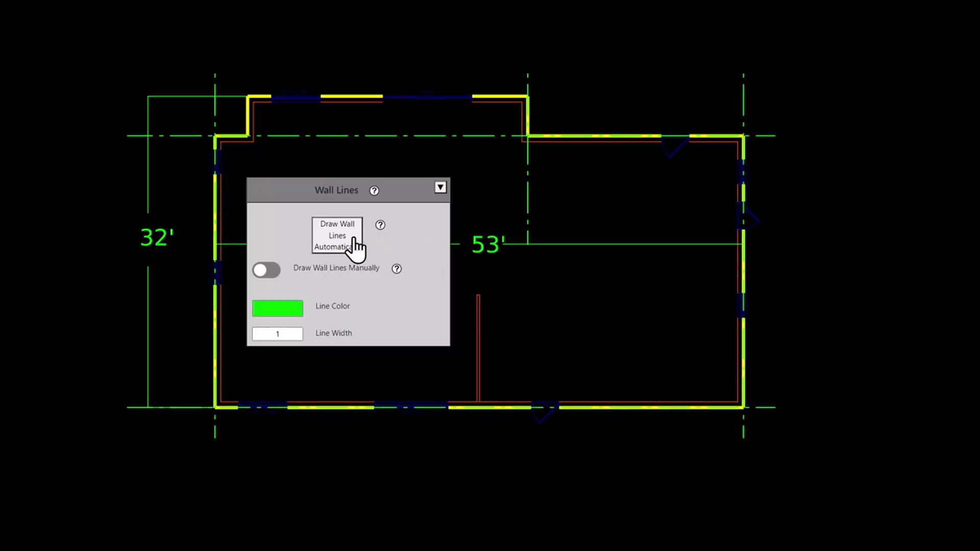
right_click(528, 191)
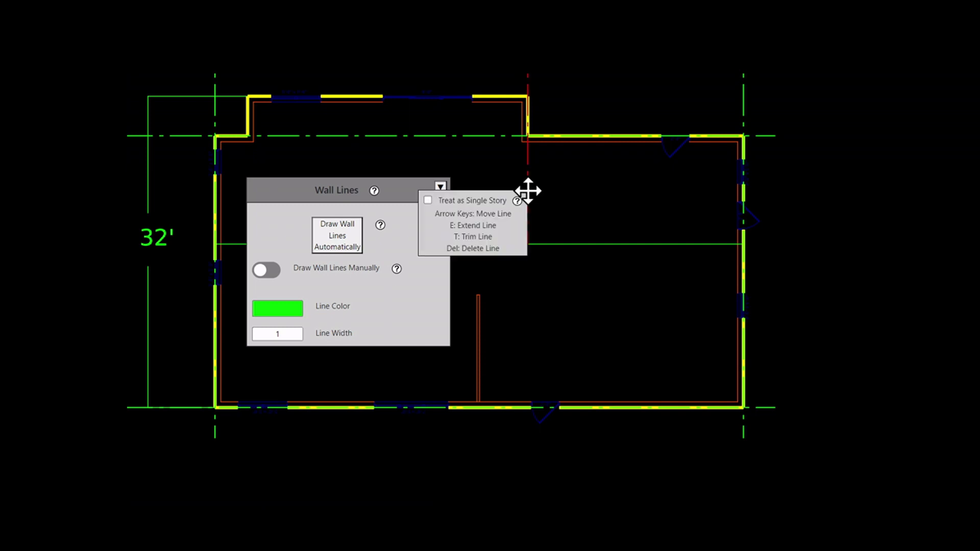
left_click(527, 193)
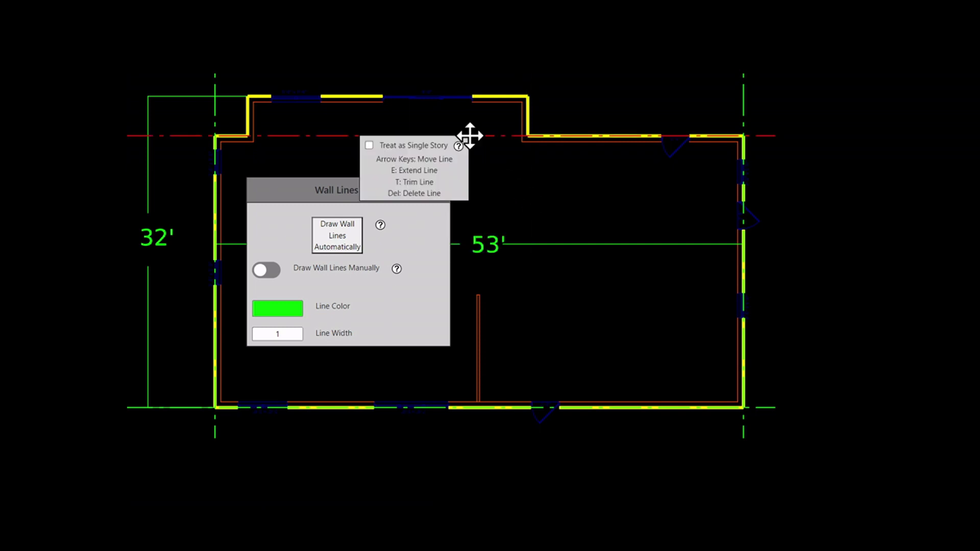
key("Up")
key("Up")
key("Up")
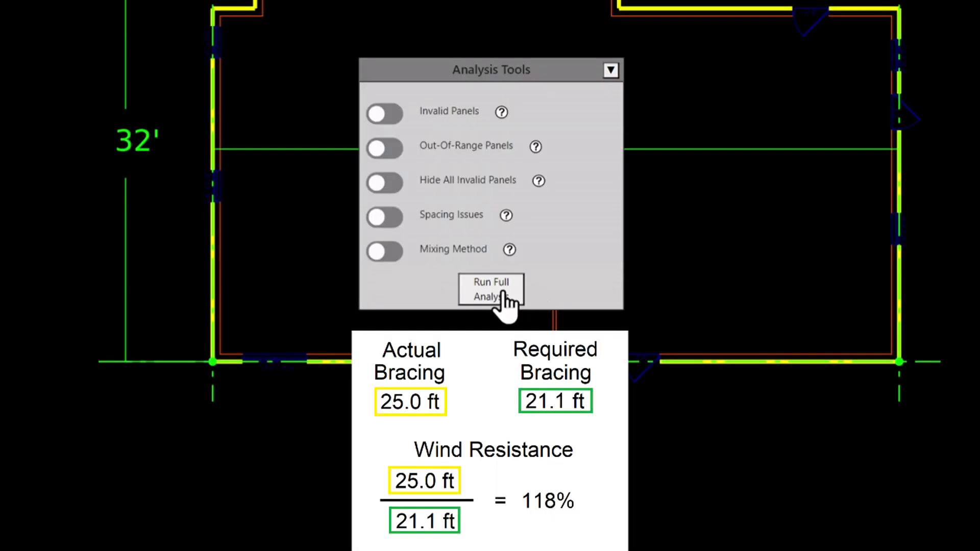
- Run the full analysis, which shows the right wall line failing at 84%
left_click(498, 293)
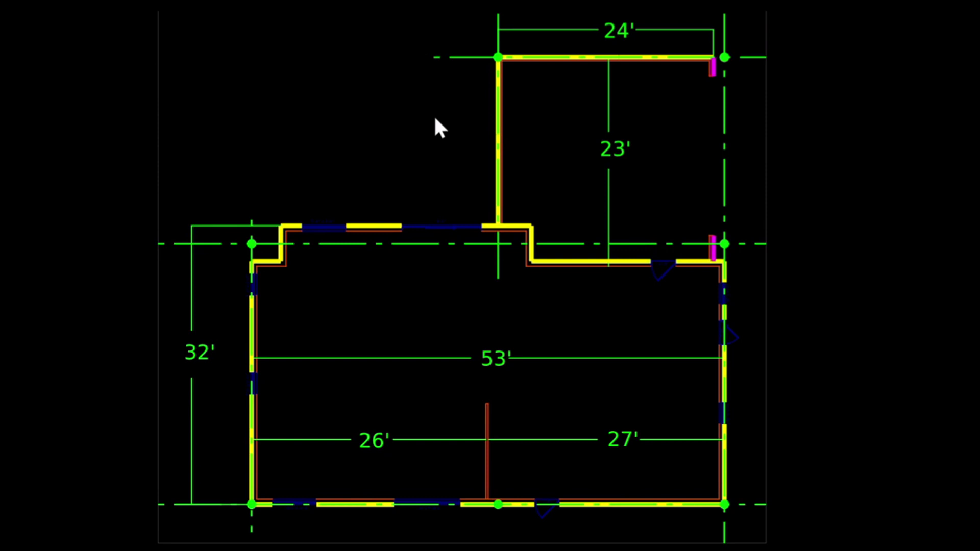
scroll(480, 66, "up", 5)
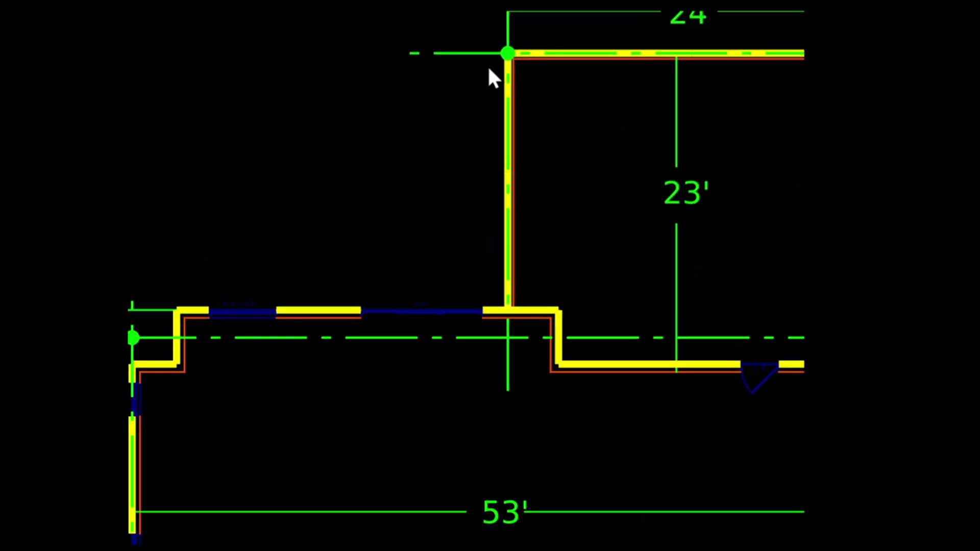
middle_click_drag(489, 71, 389, 173)
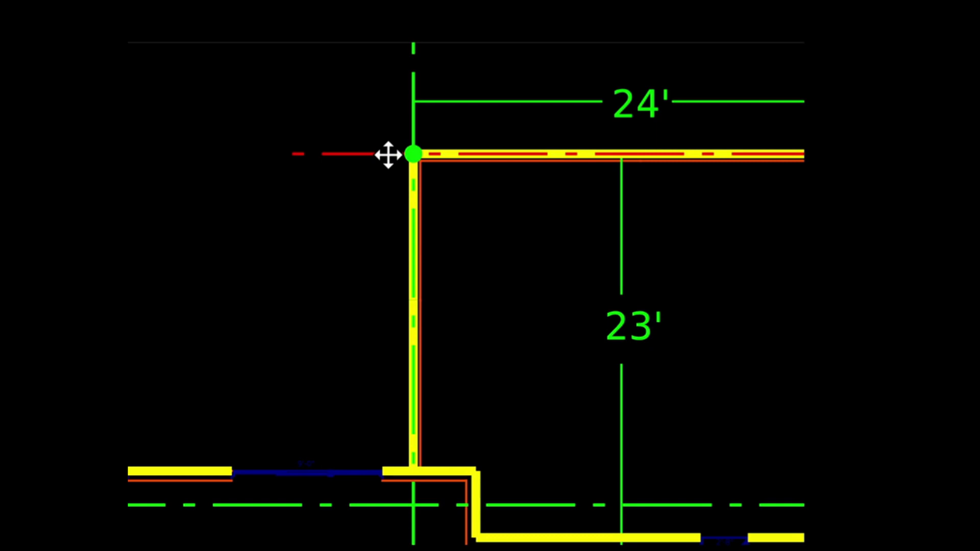
left_click(388, 154)
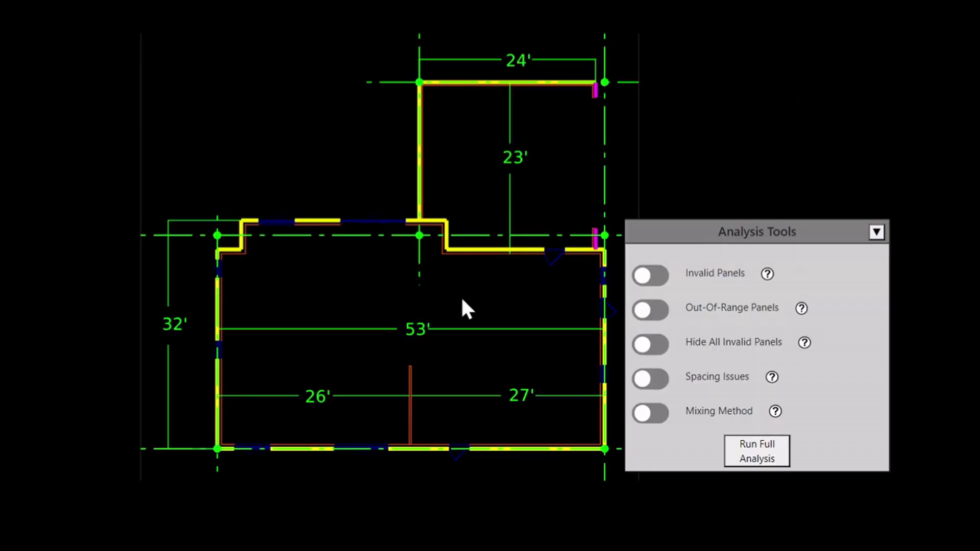
left_click(754, 456)
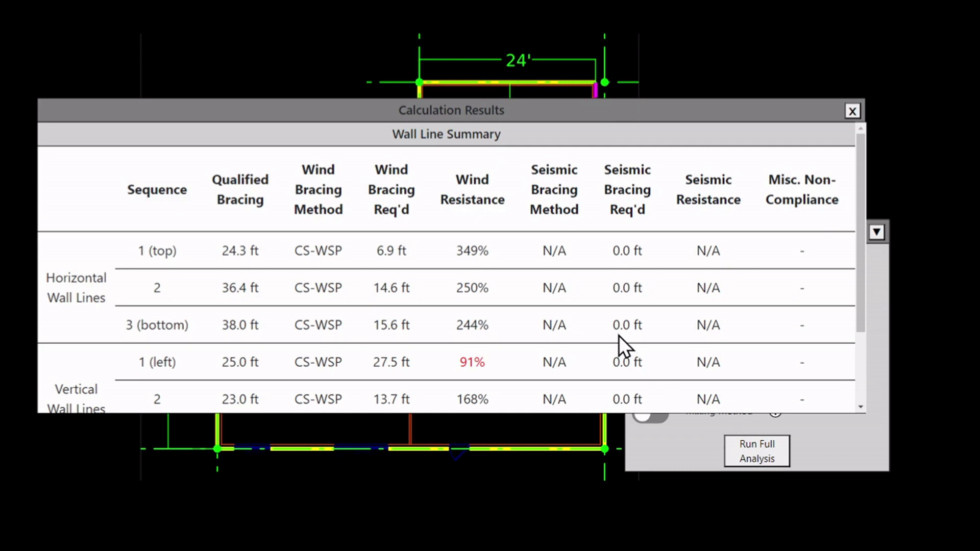
scroll(573, 313, "down", 2)
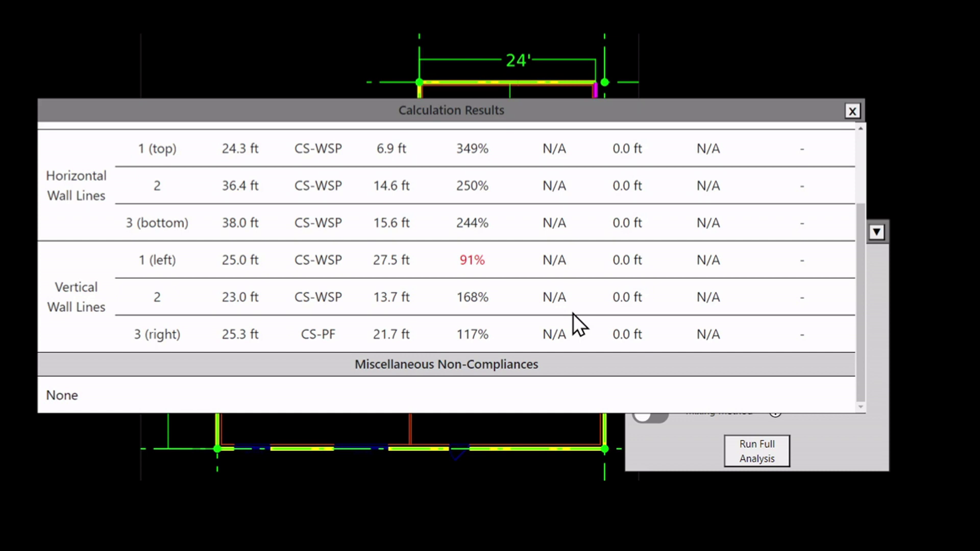
scroll(573, 313, "up", 3)
left_click(852, 111)
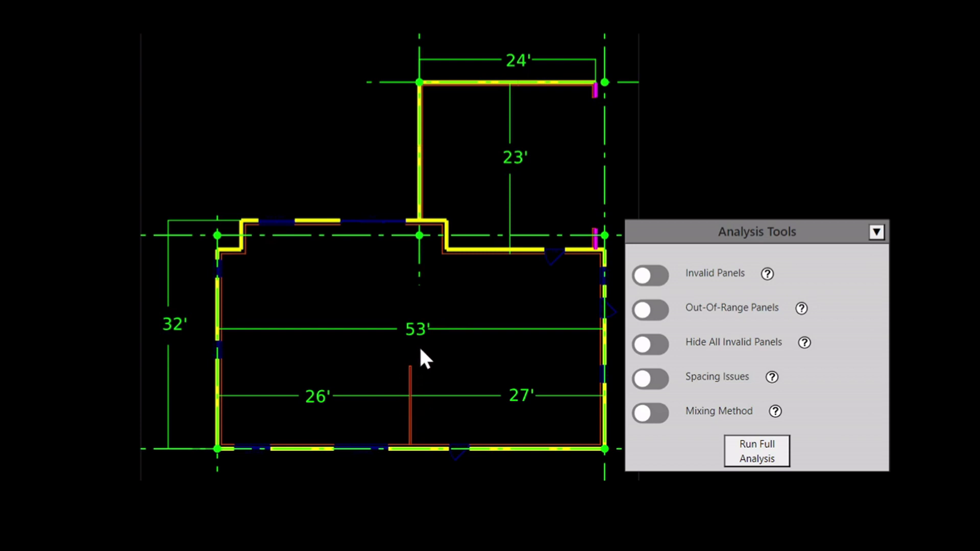
- Extend the middle vertical wall line down to the bottom wall
middle_click_drag(417, 310, 451, 177)
scroll(451, 177, "up", 5)
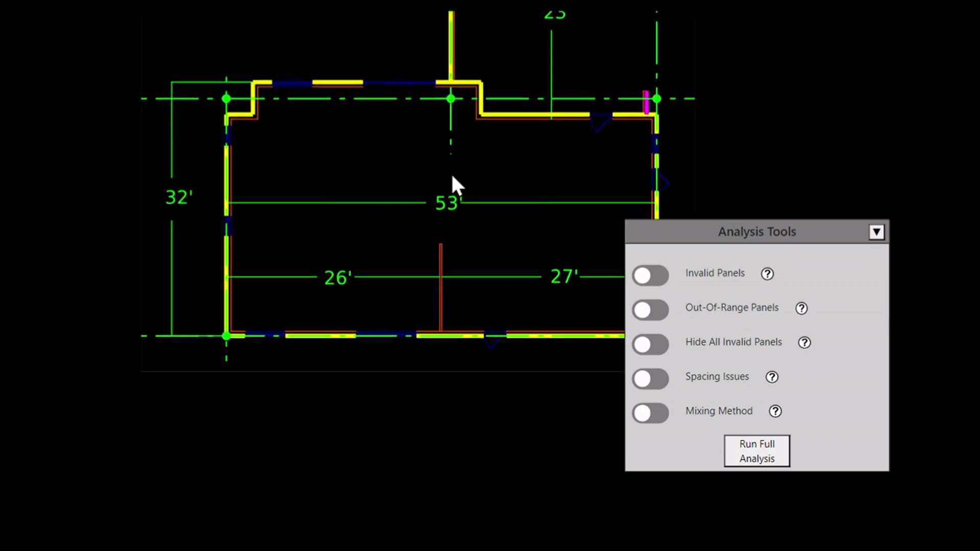
left_click(452, 113)
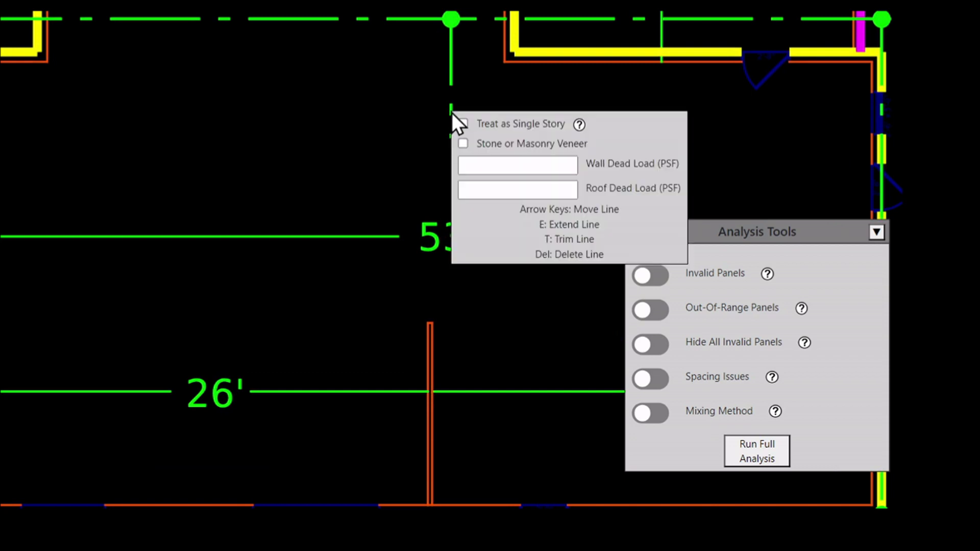
key("e")
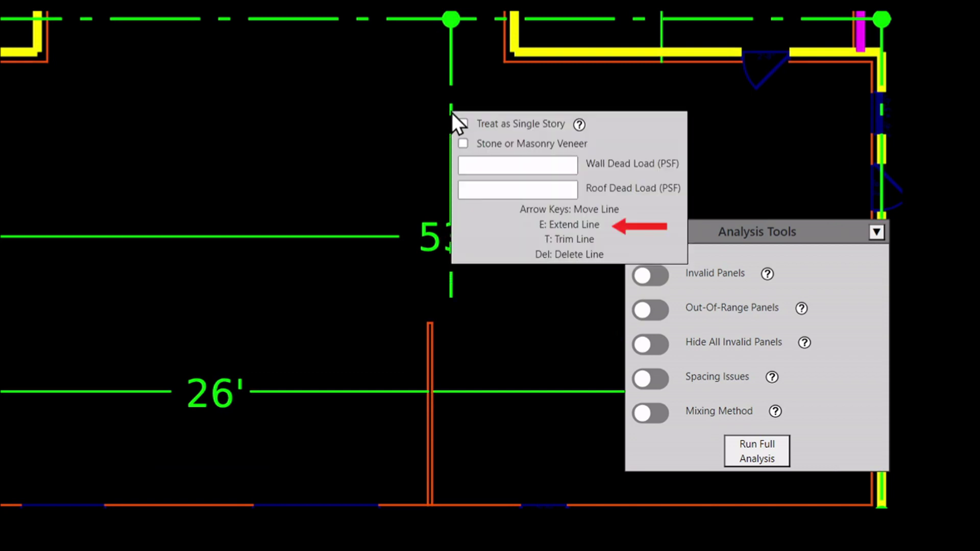
key("e")
key("e")
key("e")
key("e")
key("e")
key("e")
key("e")
key("e")
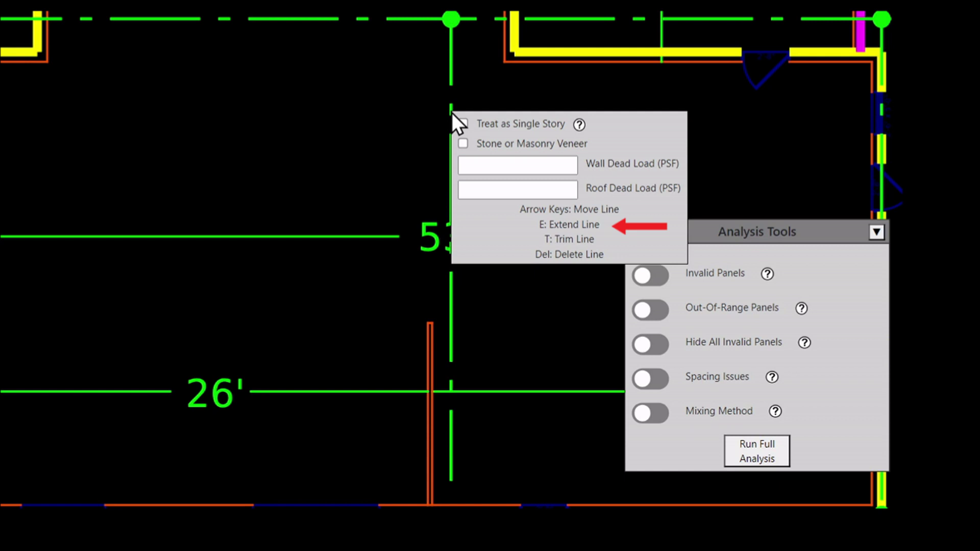
key("e")
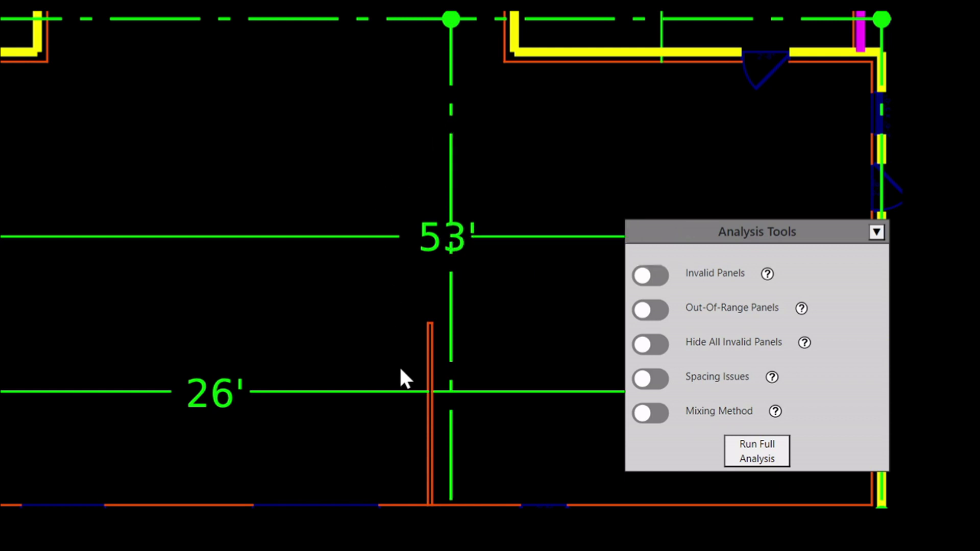
- Brace the 10'9" interior wall as GB at 9 ft wall height and rerun the analysis
left_click(430, 366)
left_click(440, 330)
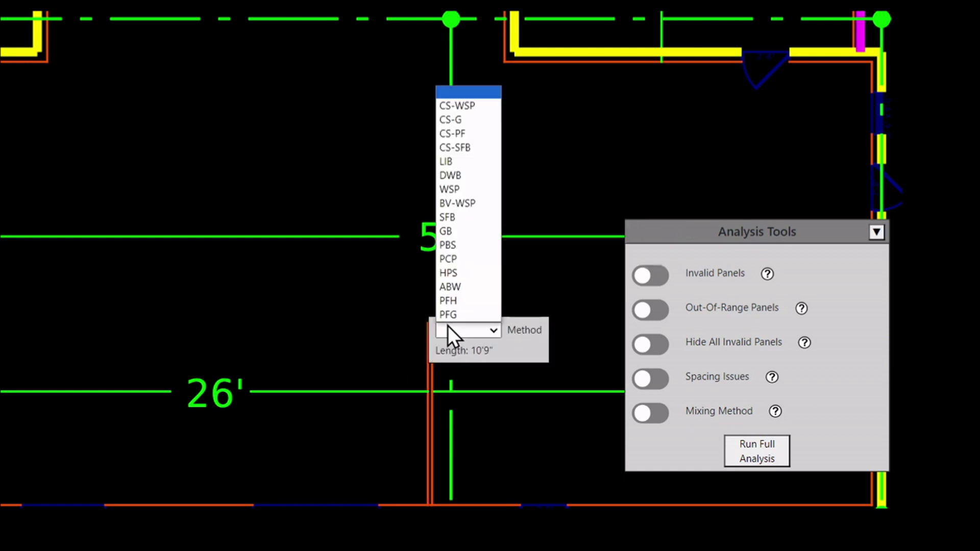
left_click(460, 231)
left_click(468, 347)
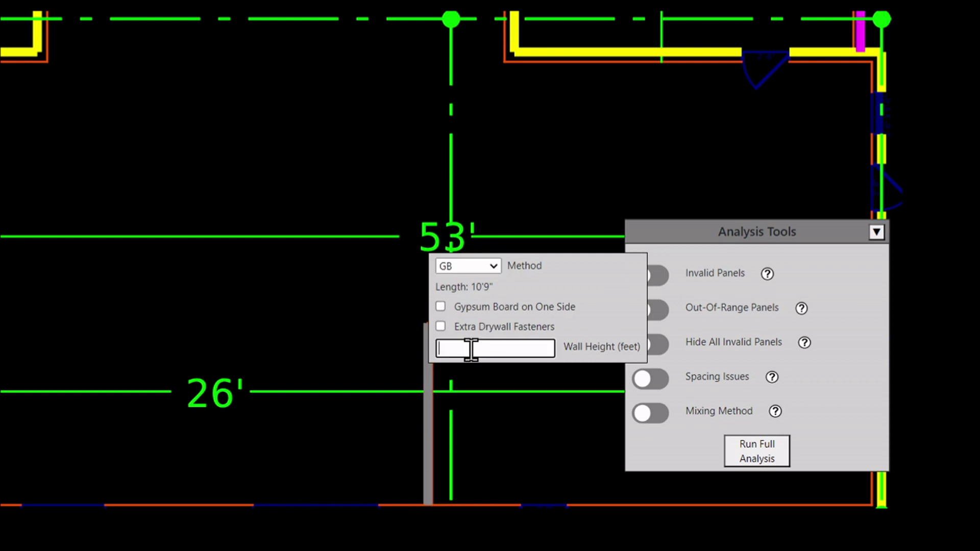
type("9")
left_click(516, 187)
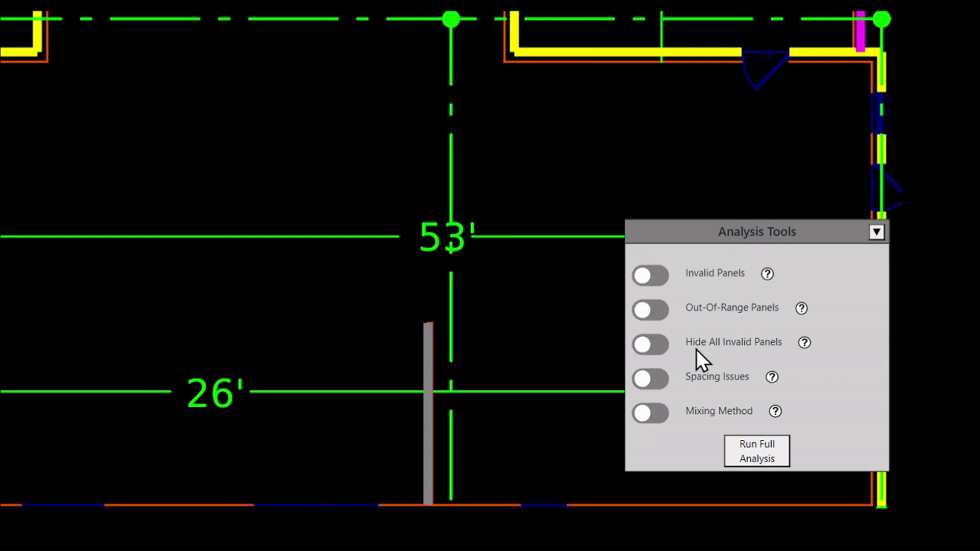
left_click(758, 453)
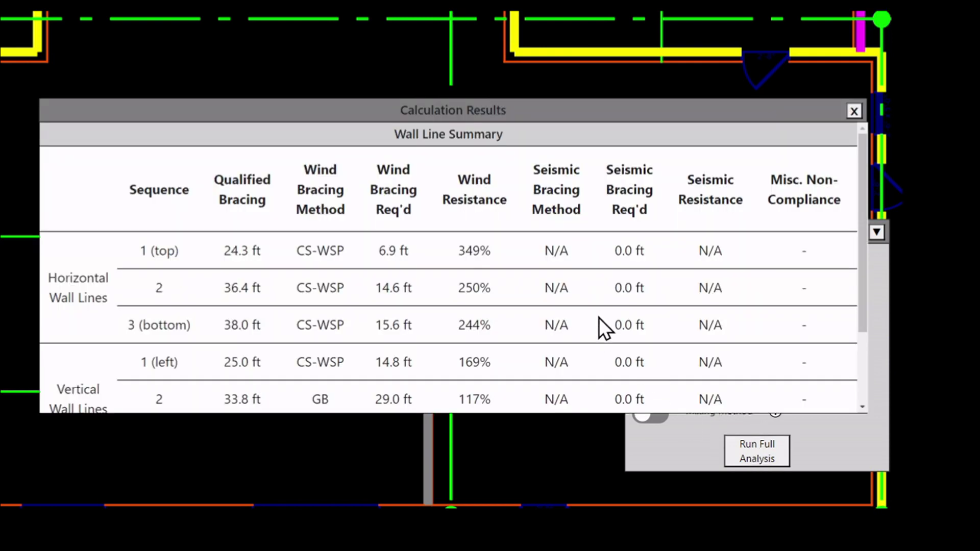
- Scroll through the calculation results, confirming every wall line now passes
scroll(575, 314, "down", 3)
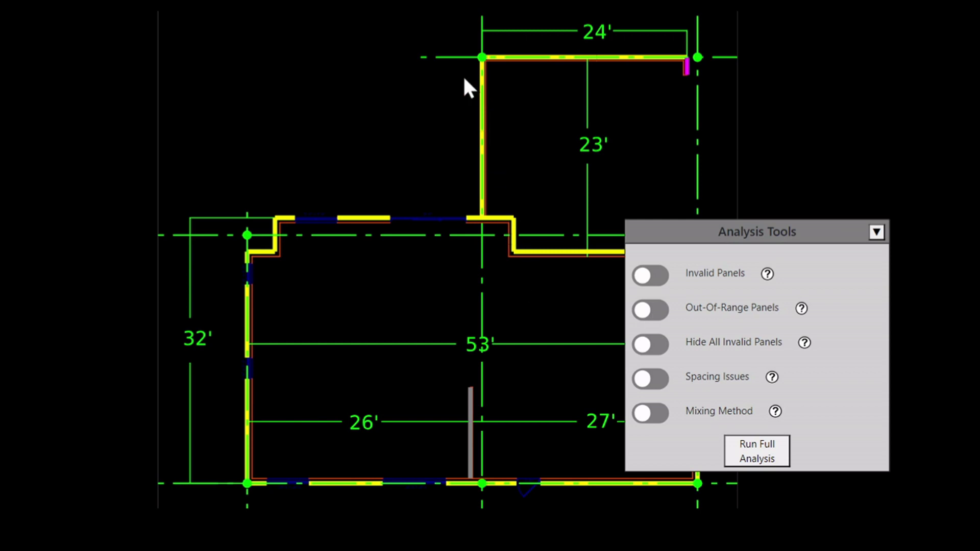
- Edit the upper wing's top wall bracing and recalculate: 19.4 ft required, passing at 125%
scroll(466, 77, "up", 3)
middle_click_drag(490, 75, 380, 185)
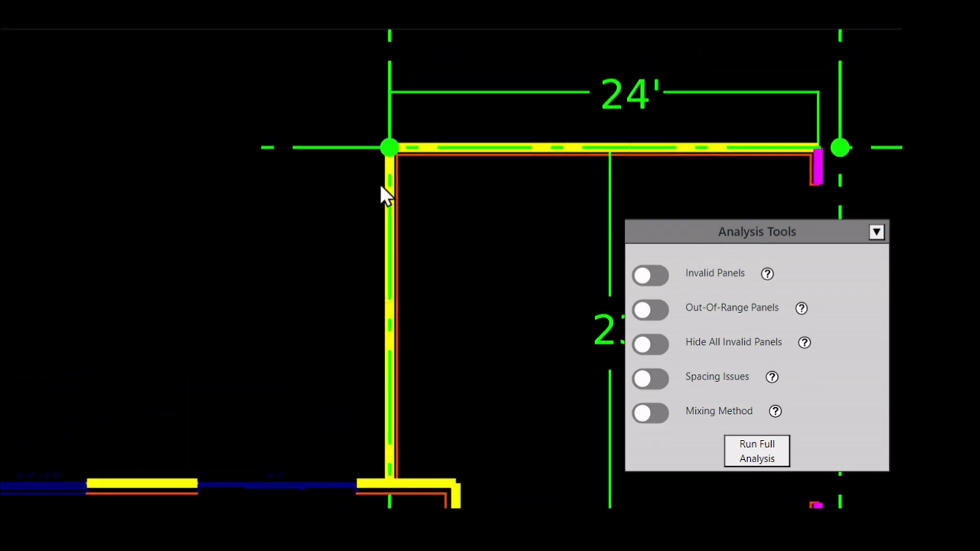
left_click(427, 148)
mouse_move(688, 150)
left_click(748, 454)
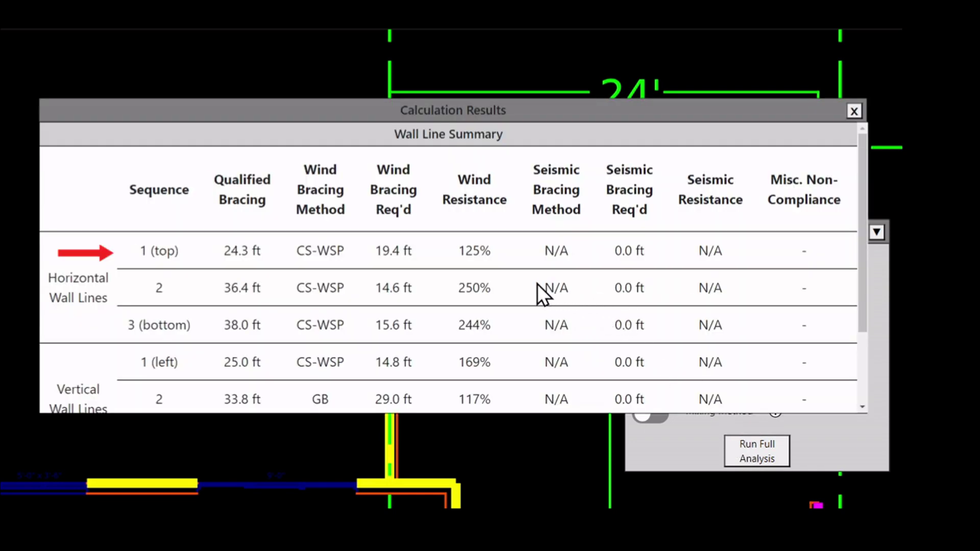
left_click(853, 112)
- Omit interior drywall and horizontal blocking on the upper wing's top wall
left_click(726, 151)
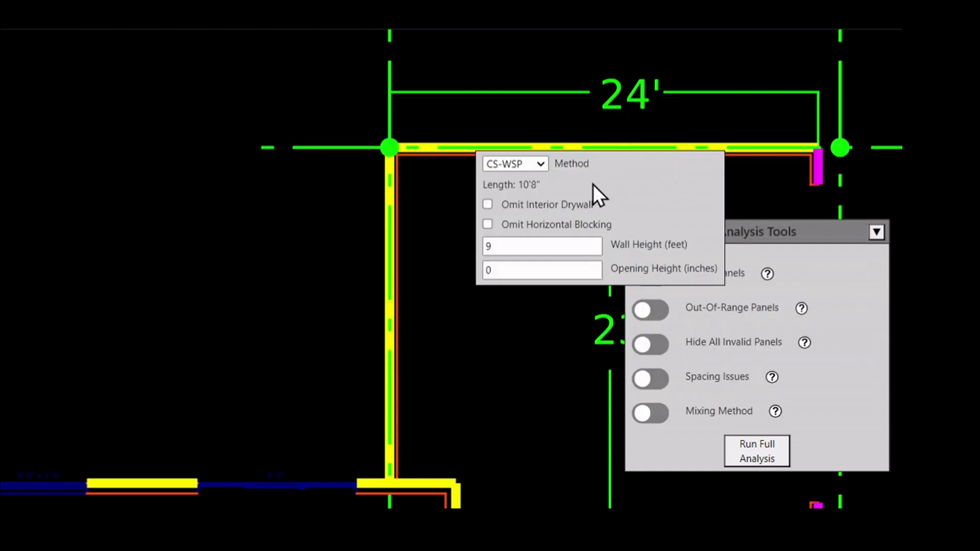
left_click(561, 206)
left_click(554, 225)
- Try CS-WSP on the short magenta corner panel and run the full analysis
mouse_move(727, 199)
middle_mouse_down()
mouse_move(454, 141)
mouse_move(373, 104)
middle_mouse_up()
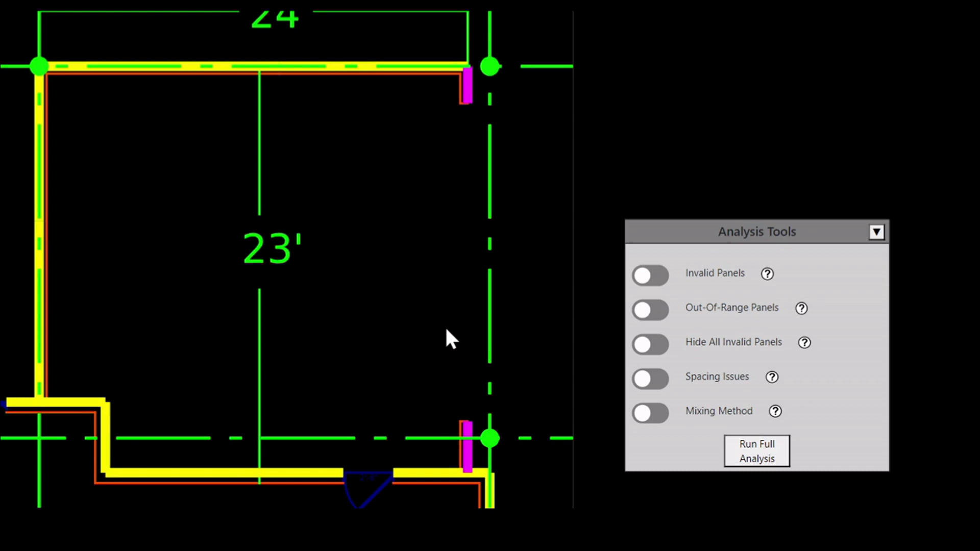
left_click(468, 438)
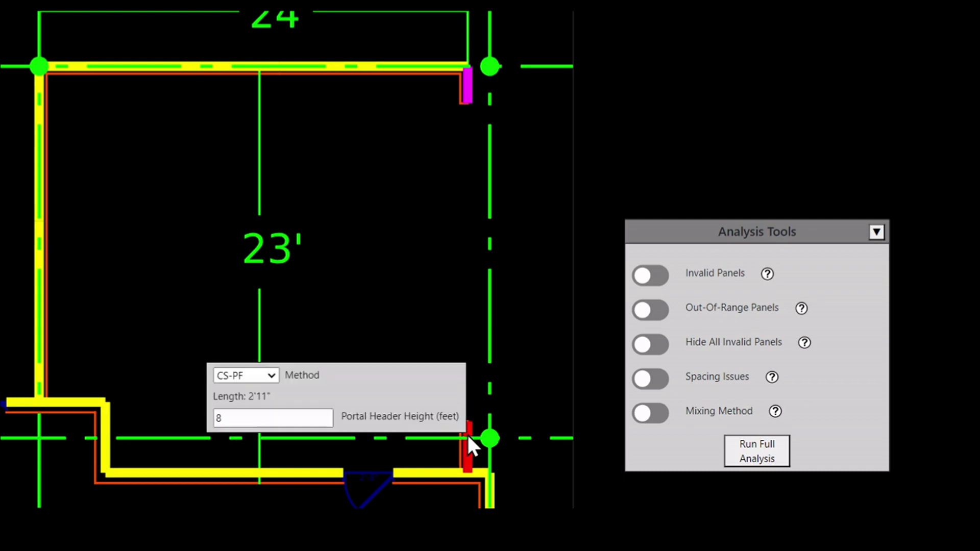
left_click(269, 381)
left_click(260, 151)
left_click(756, 452)
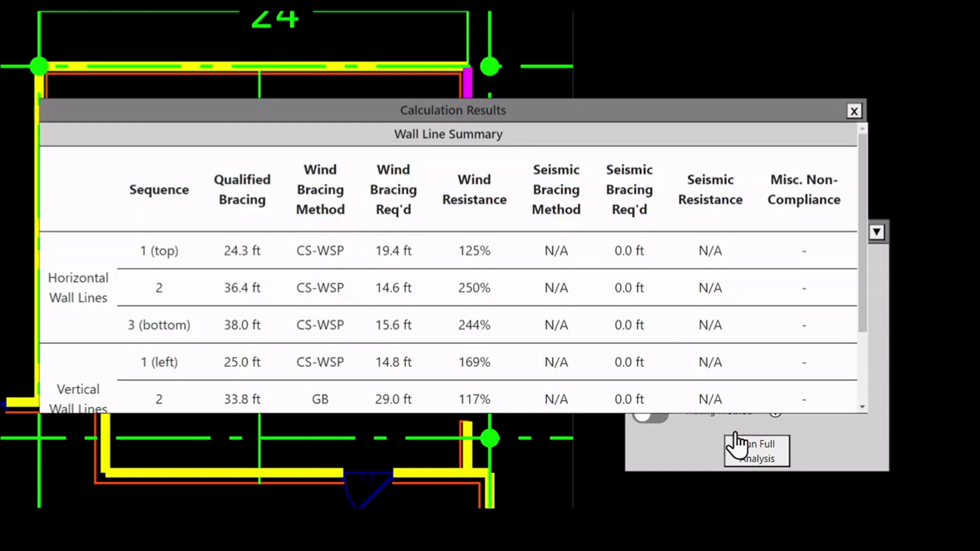
scroll(438, 301, "down", 4)
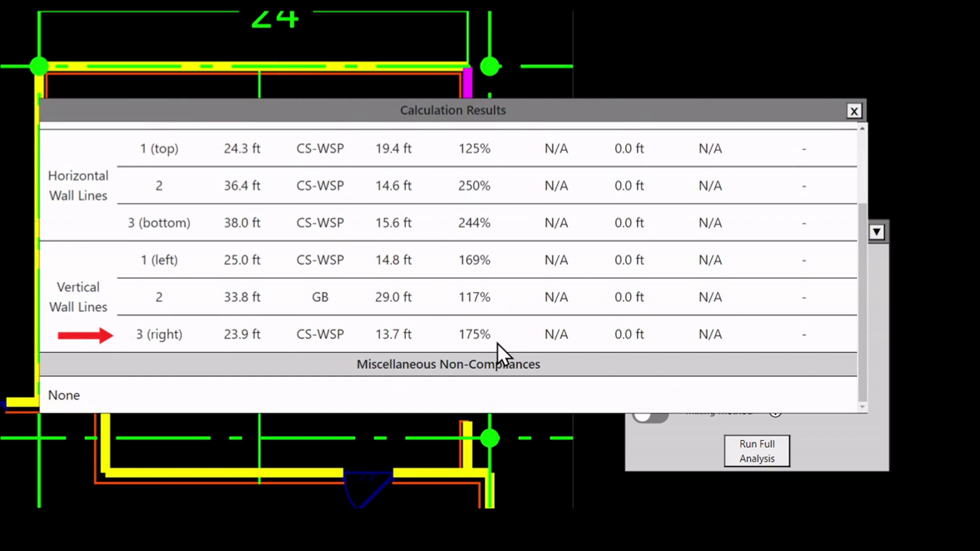
left_click(854, 111)
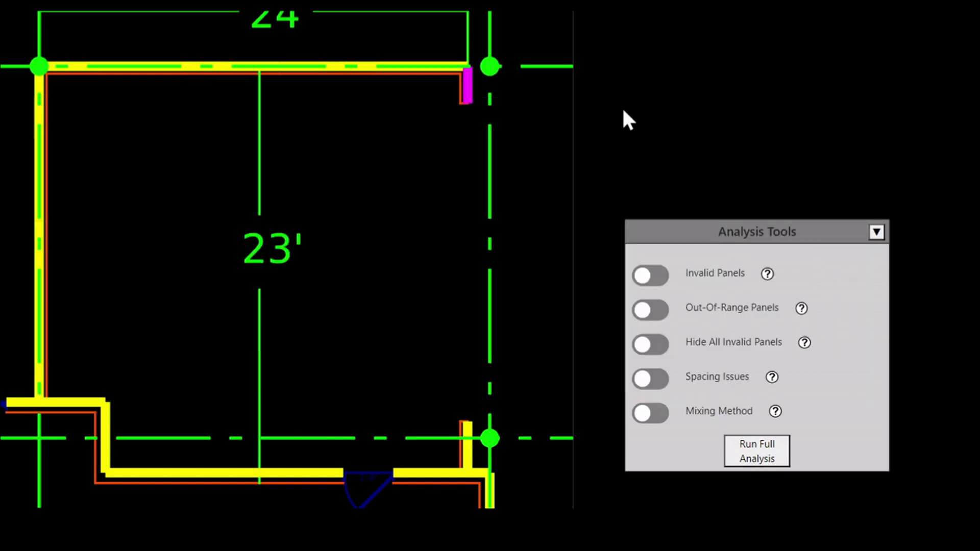
- Reapply CS-WSP to the top-right corner panel and recheck; vertical line 3 fails spacing
left_click(469, 90)
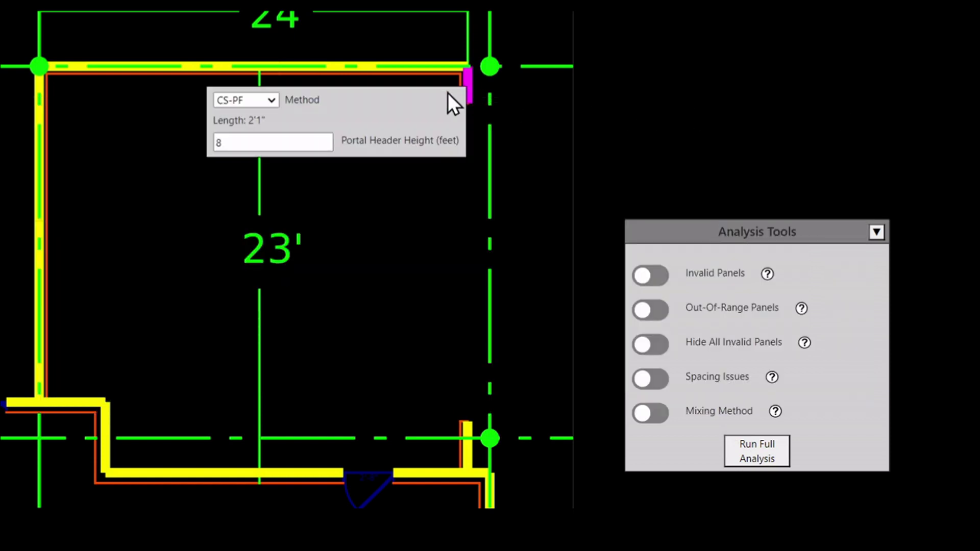
left_click(271, 101)
left_click(250, 131)
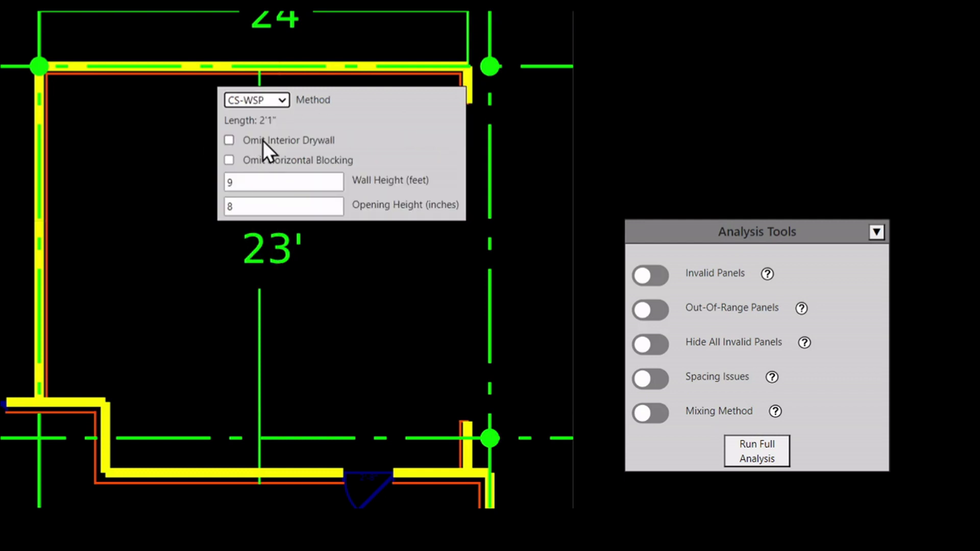
left_click(366, 284)
left_click(759, 456)
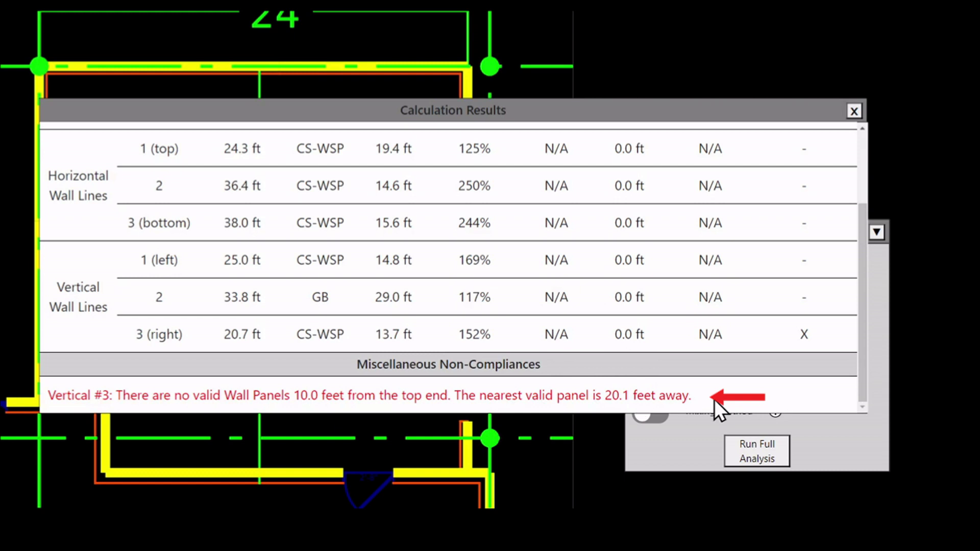
left_click(854, 111)
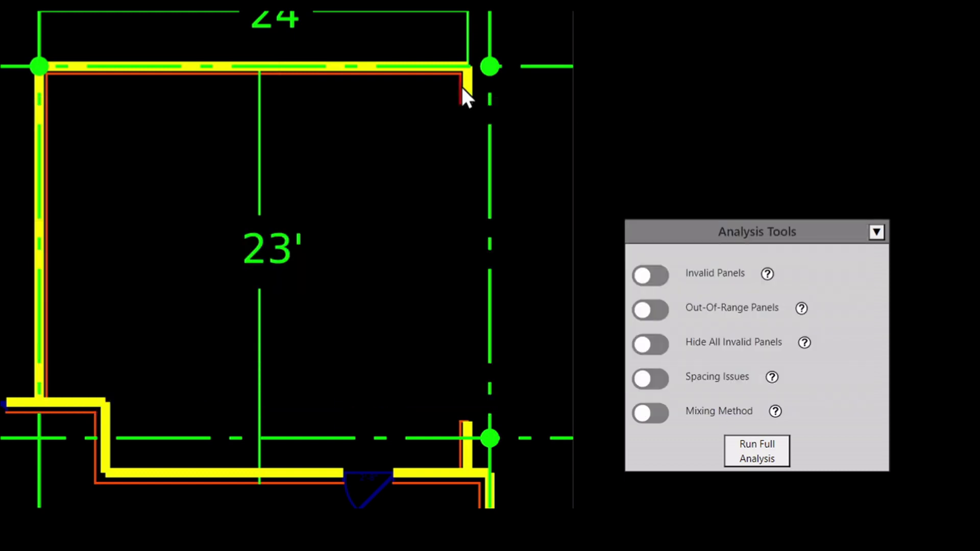
- Set the top-right corner panel back to CS-PF
left_click(465, 86)
left_click(281, 96)
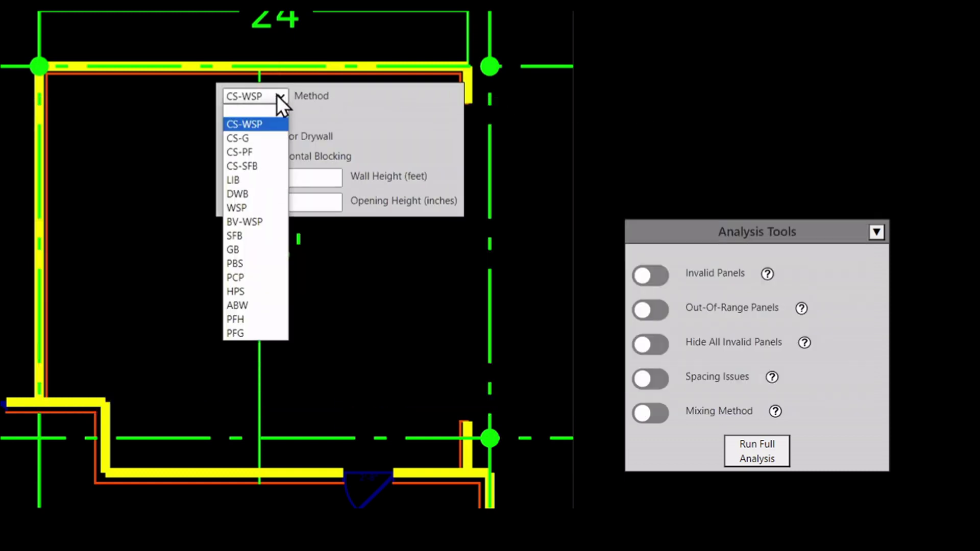
left_click(253, 153)
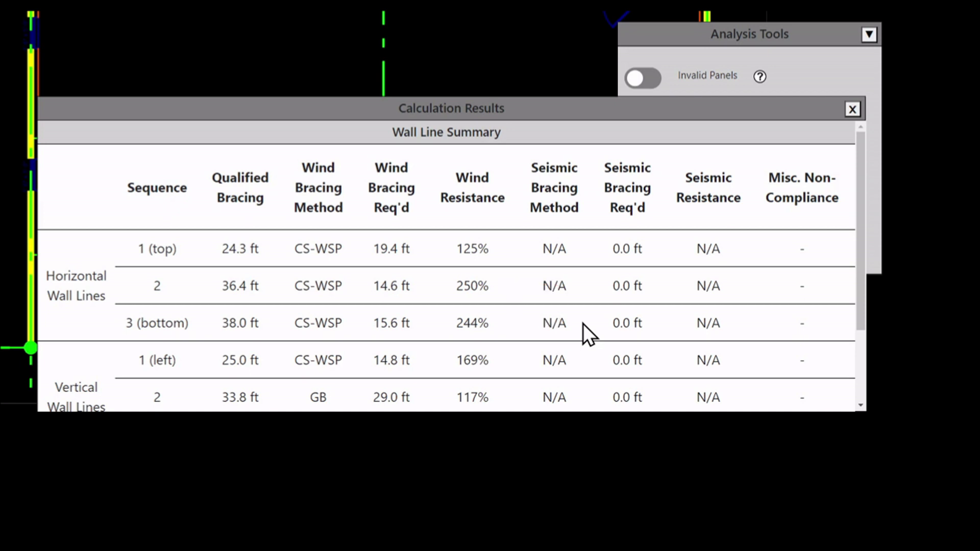
- Change the first two bottom-wall panels on the main floor from CS-WSP to LIB
left_click(852, 110)
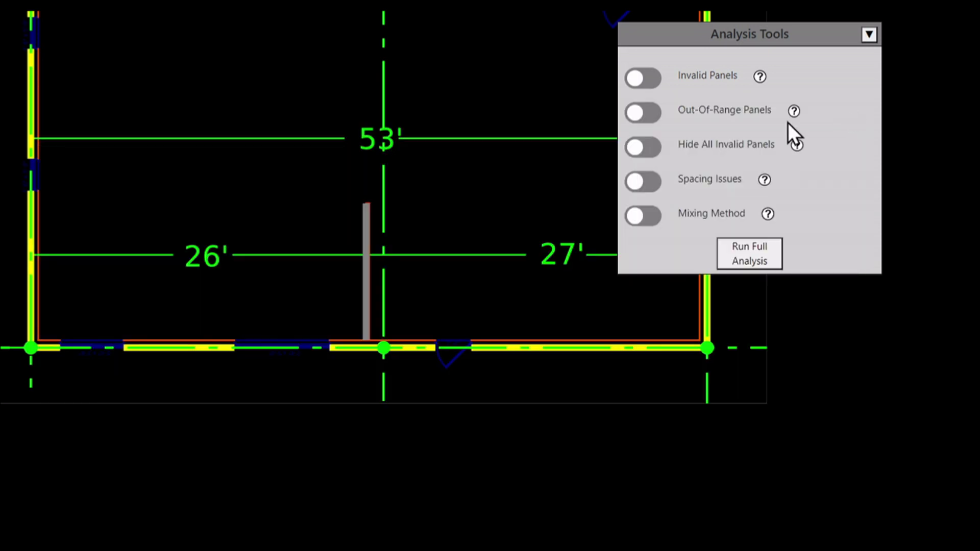
left_click(139, 350)
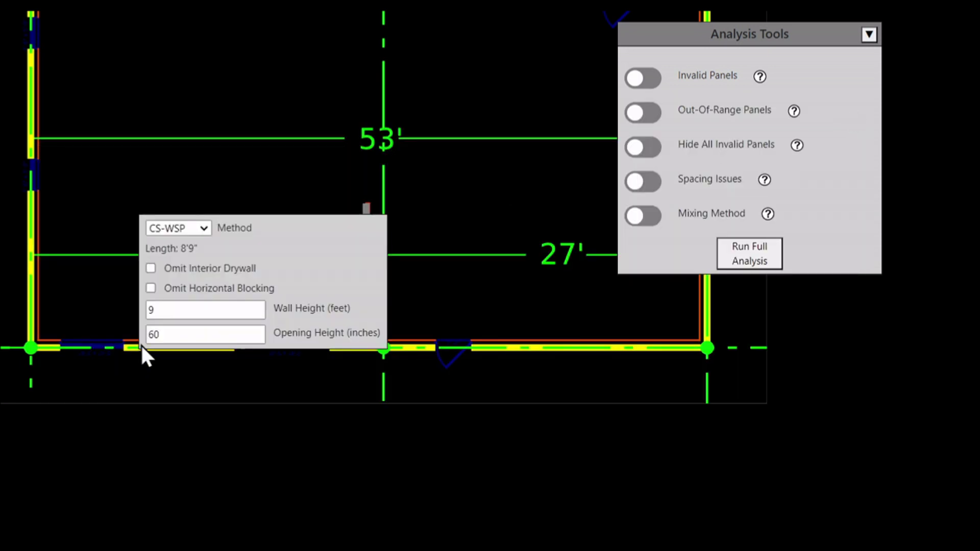
left_click(184, 234)
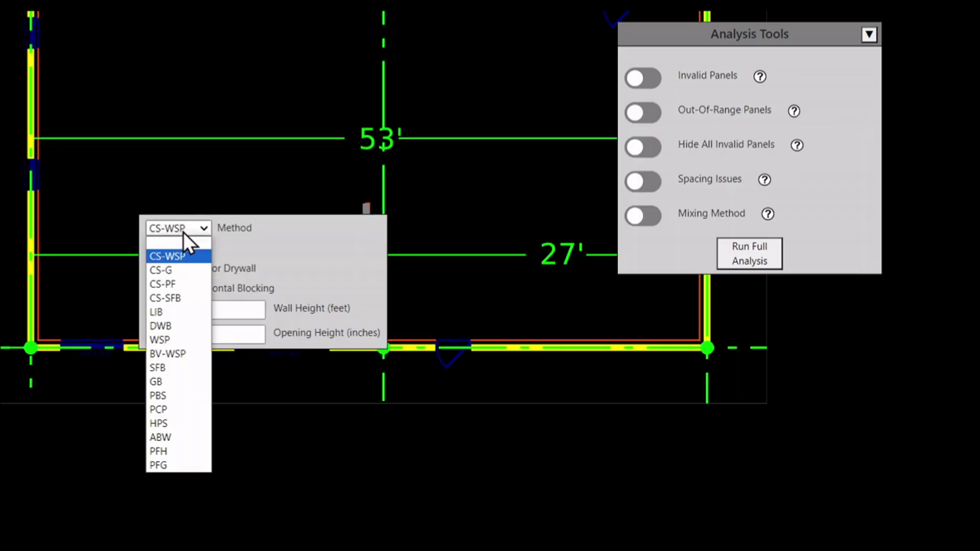
left_click(171, 310)
left_click(349, 350)
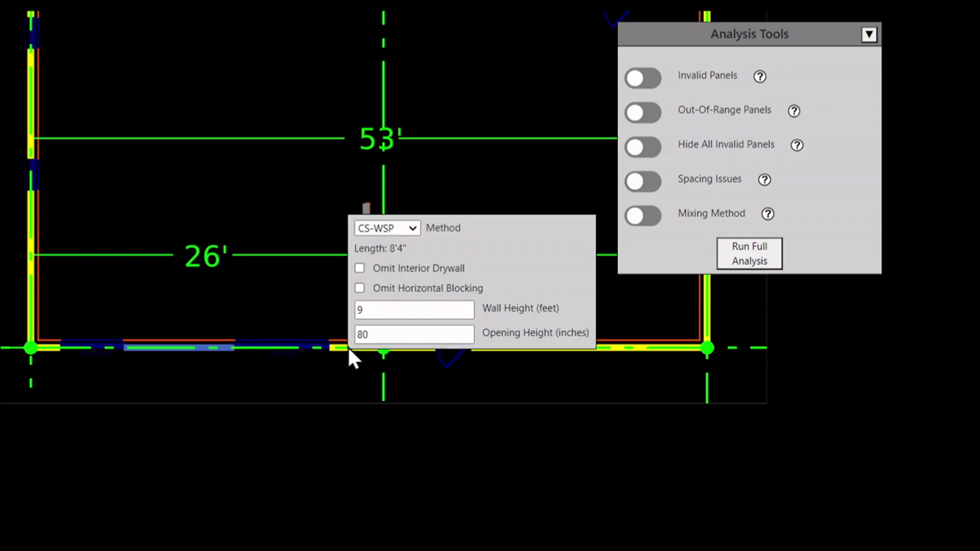
left_click(386, 232)
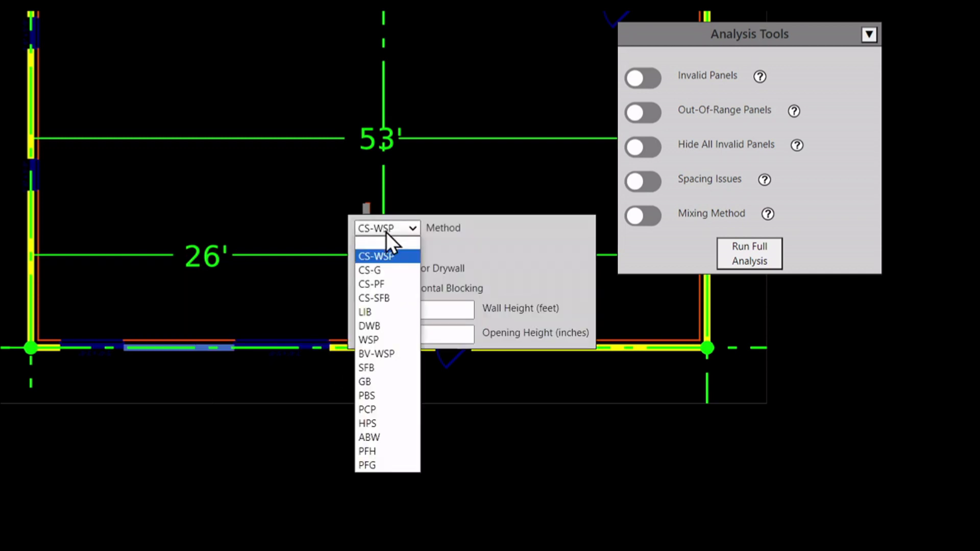
left_click(386, 313)
- Set the 18'7" bottom-wall panel to LIB and rerun the full bracing analysis
left_click(512, 350)
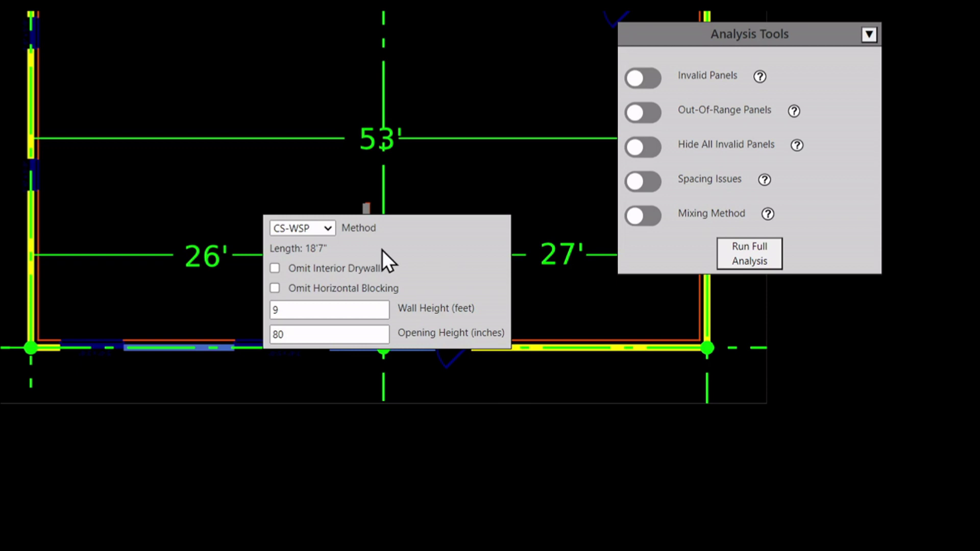
left_click(313, 231)
left_click(300, 313)
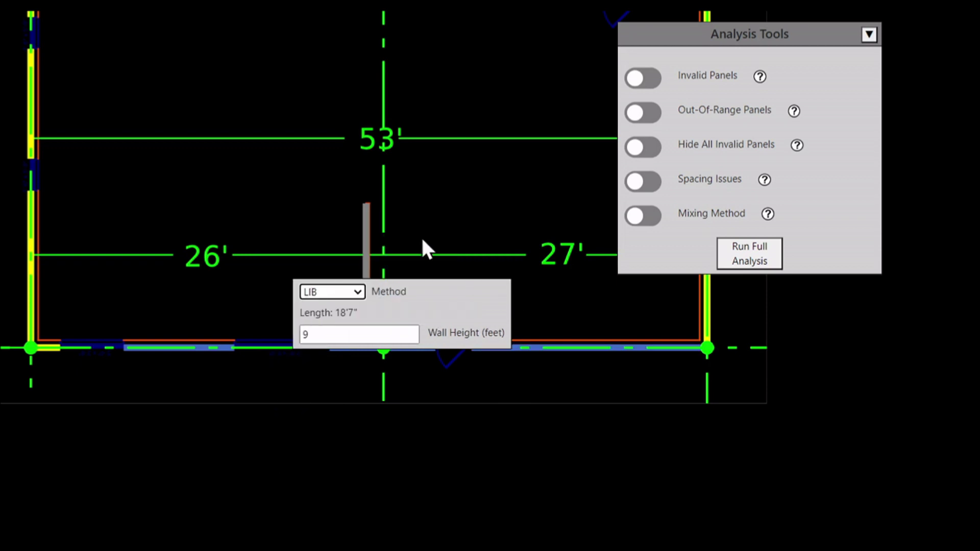
left_click(730, 253)
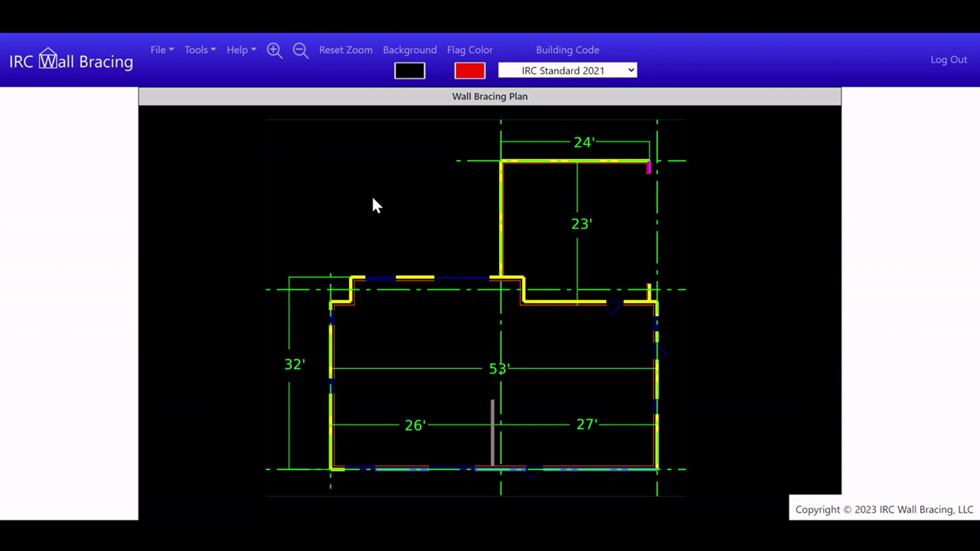
- Switch to Report View with a white (255,255,255) plan background
left_click(163, 52)
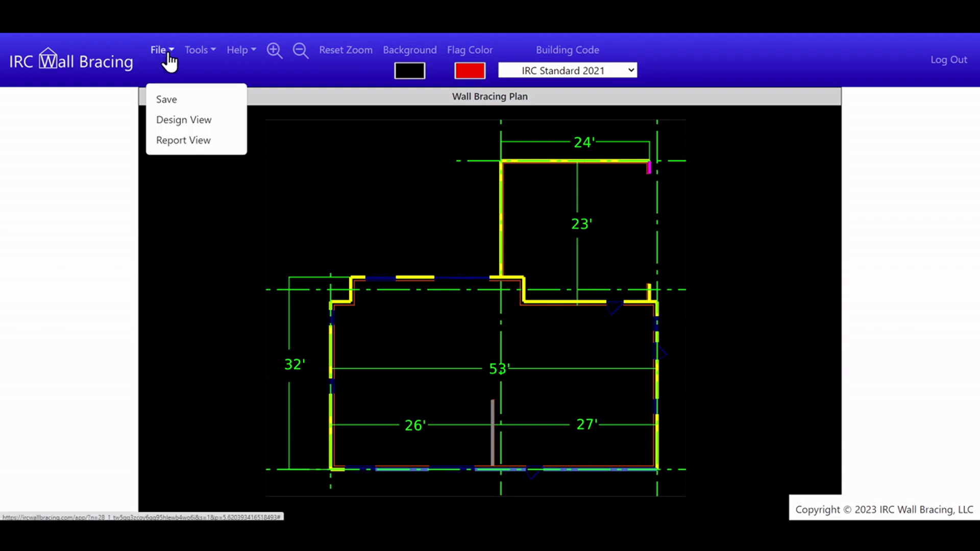
left_click(179, 143)
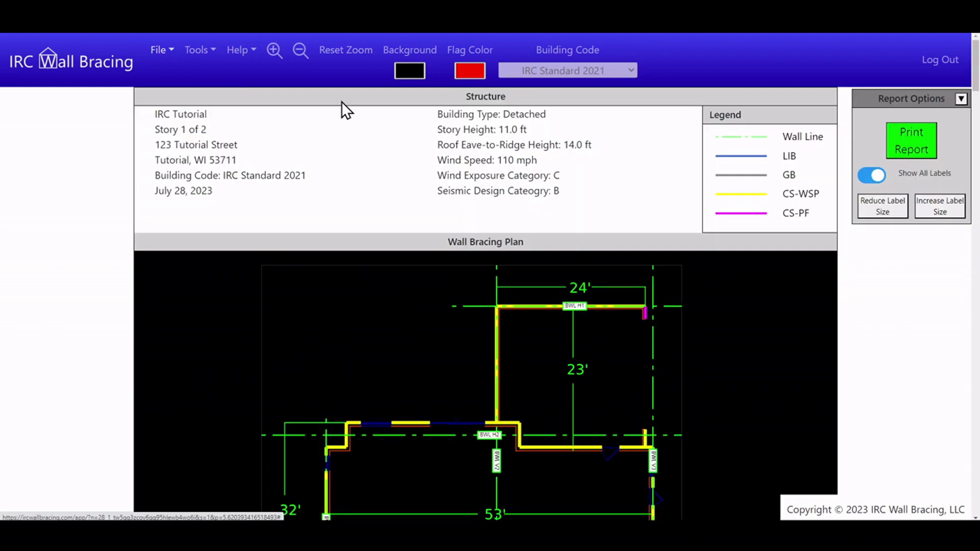
left_click(409, 70)
left_click_drag(396, 92, 381, 75)
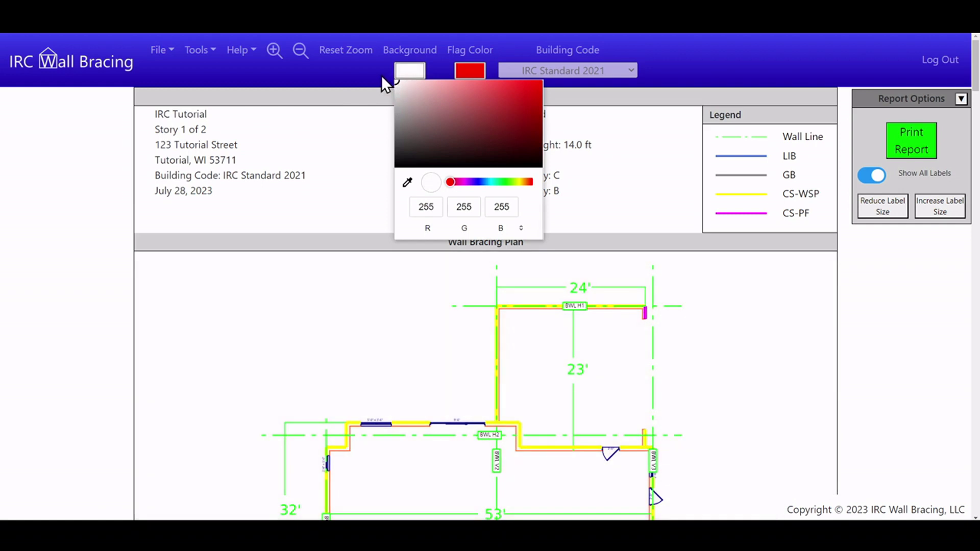
left_click(372, 299)
- Scroll down through the report to the tension strap capacity table
scroll(362, 300, "down", 6)
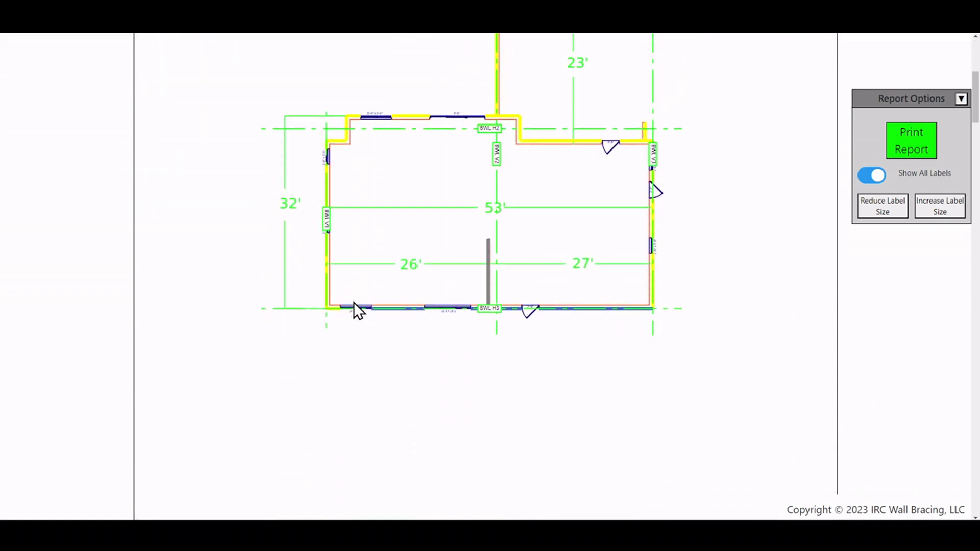
scroll(354, 303, "down", 15)
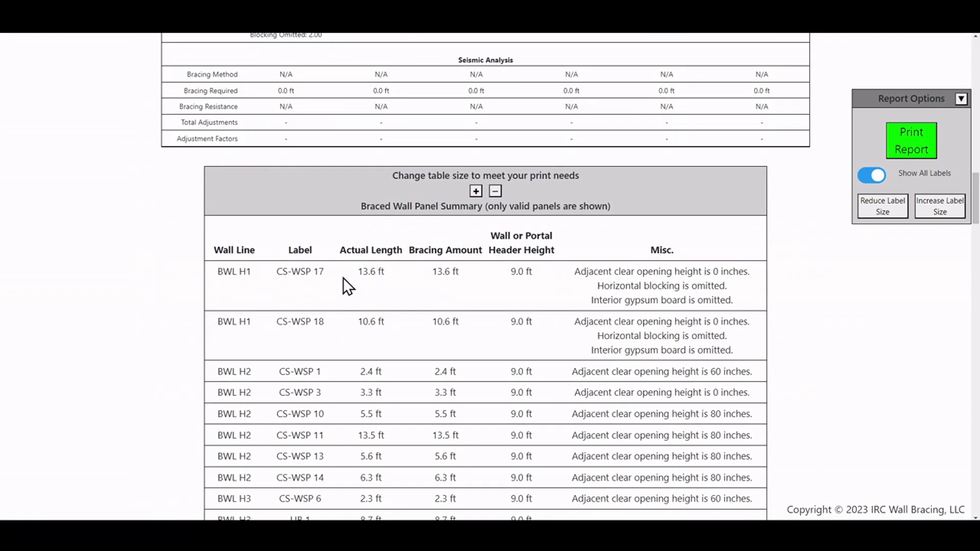
scroll(337, 275, "down", 15)
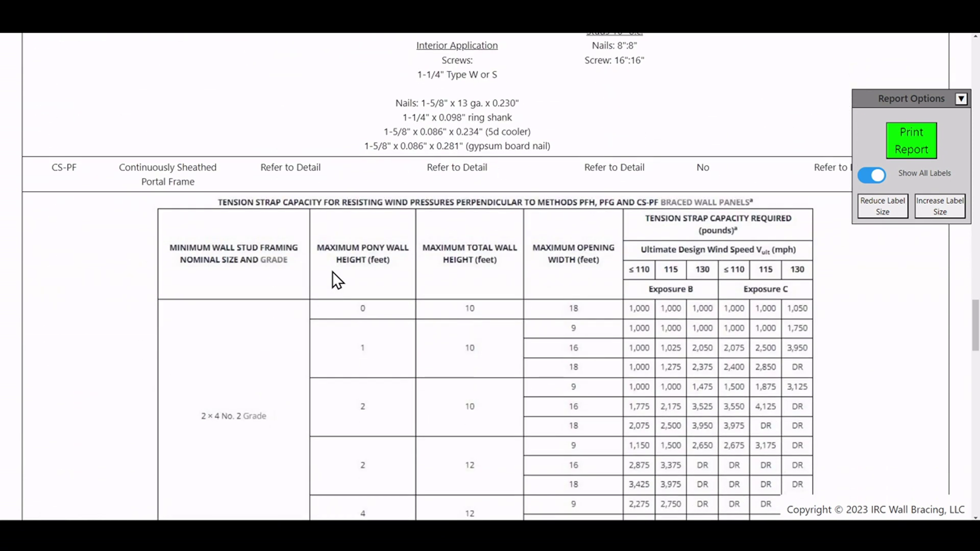